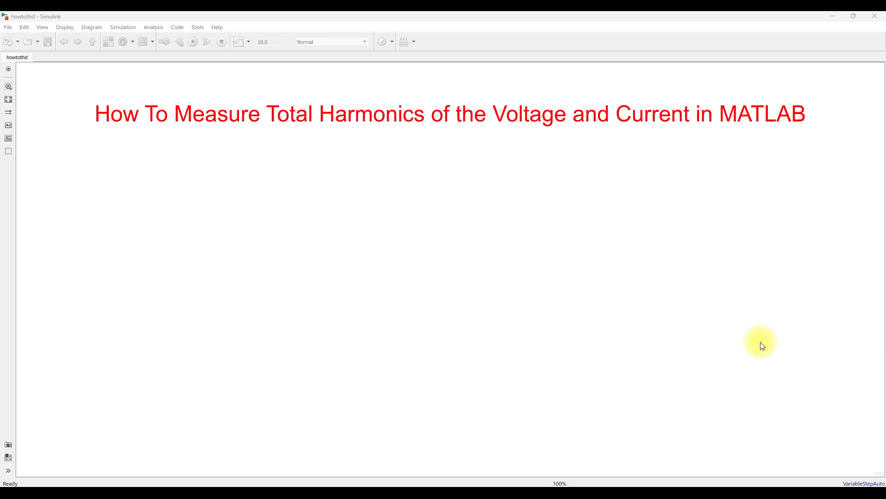
Step: Add a Three-Phase Source block to the model below the title
double_click(331, 222)
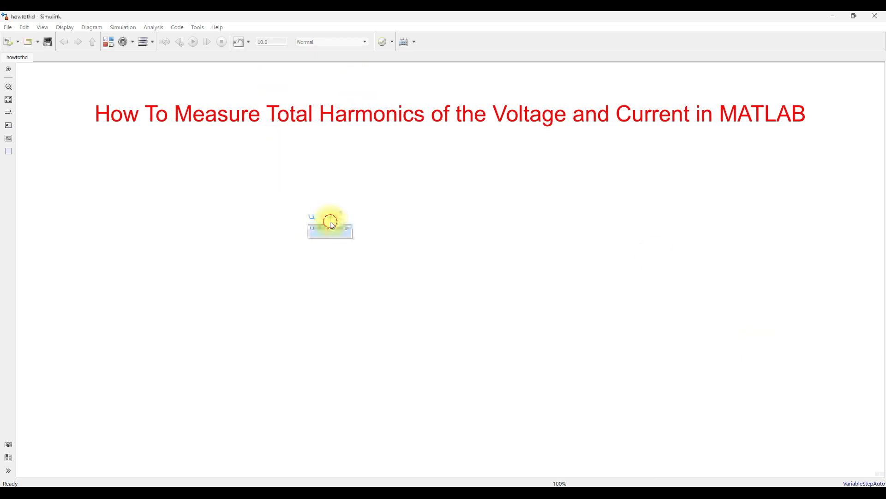
text(th)
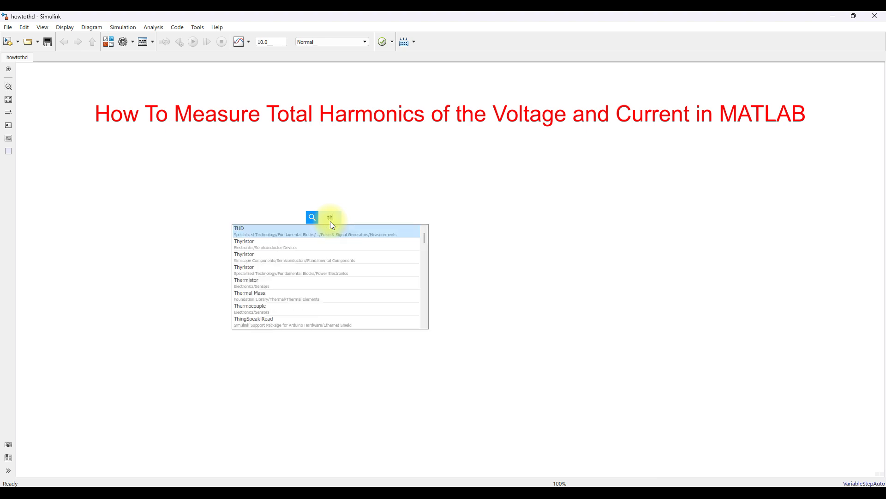
text(ree phse)
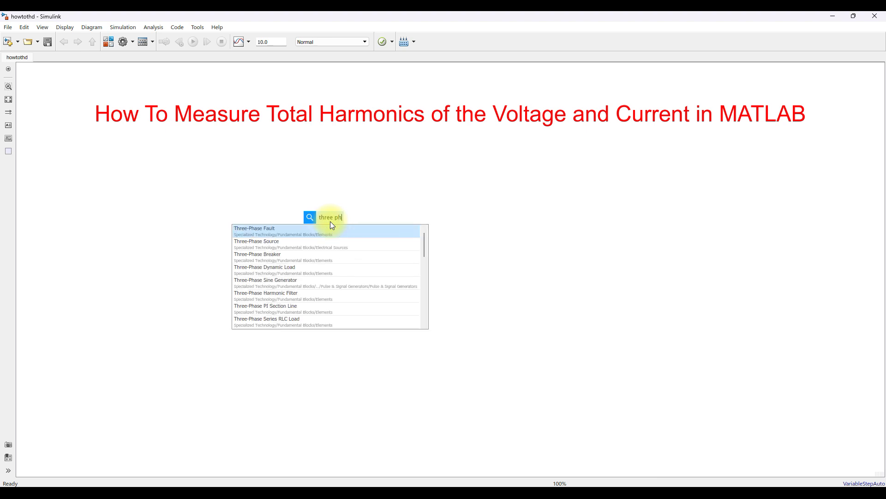
key(BackSpace)
key(BackSpace)
click(289, 246)
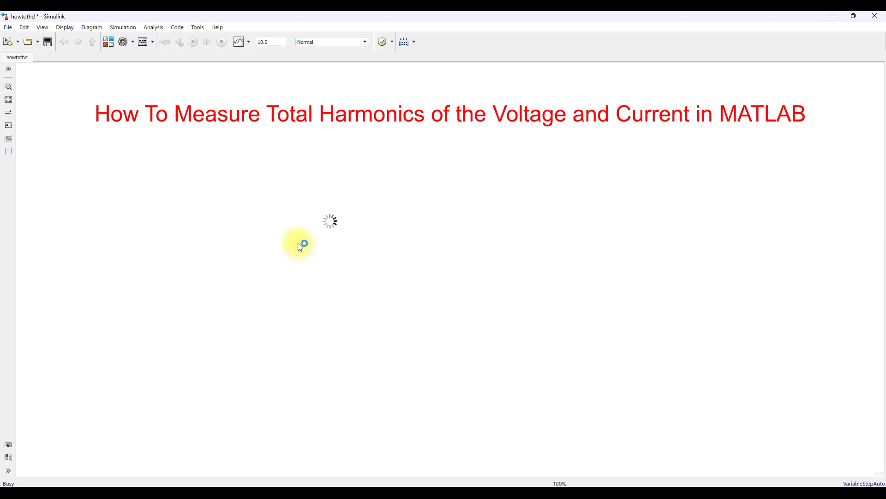
drag(330, 225, 271, 259)
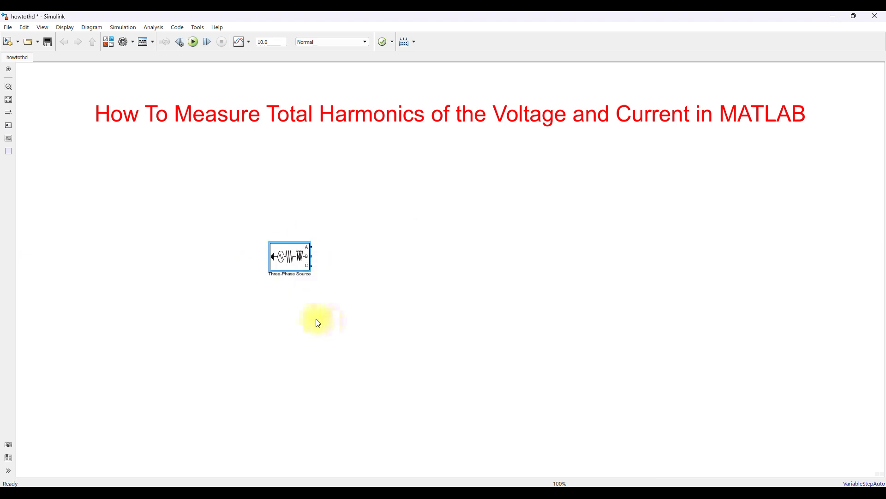
Step: Add a Universal Bridge block to the right of the three-phase source, leaving a wide gap between the two blocks
click(345, 304)
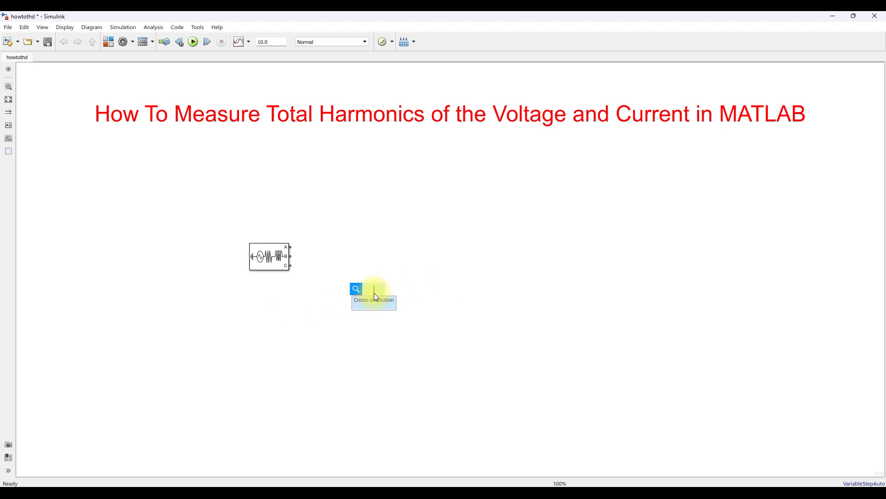
text(universal)
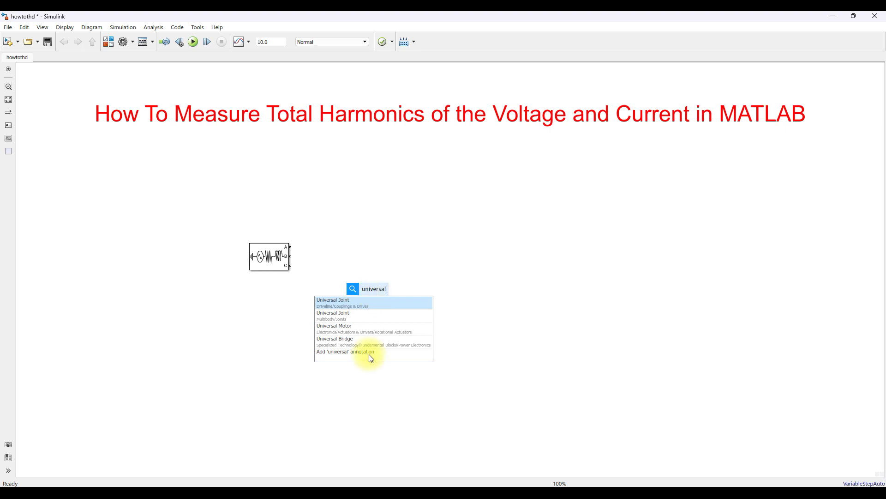
click(369, 340)
drag(381, 297, 400, 264)
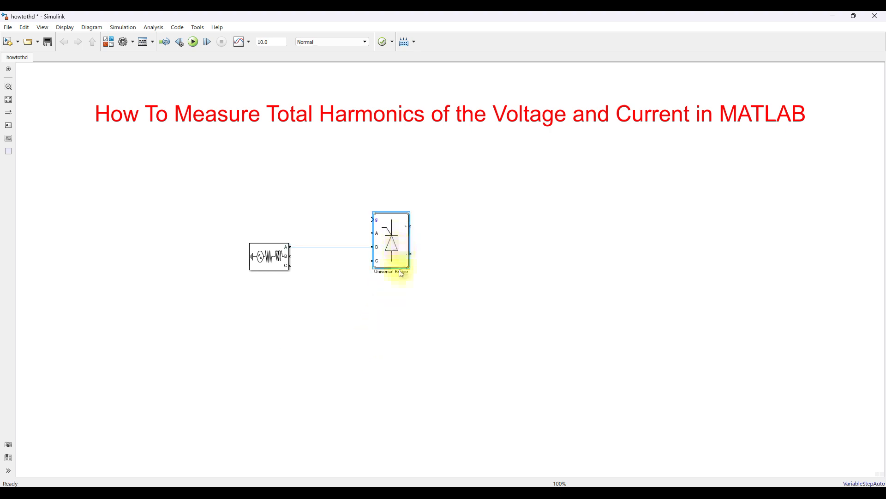
drag(272, 257, 241, 246)
Step: Set the Universal Bridge's power electronic device to Diodes and move the three-phase source slightly farther from it
double_click(376, 238)
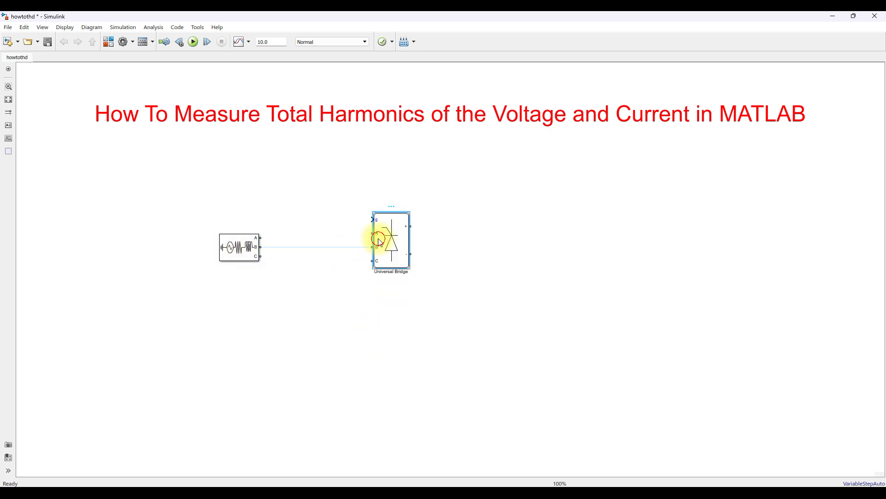
click(519, 256)
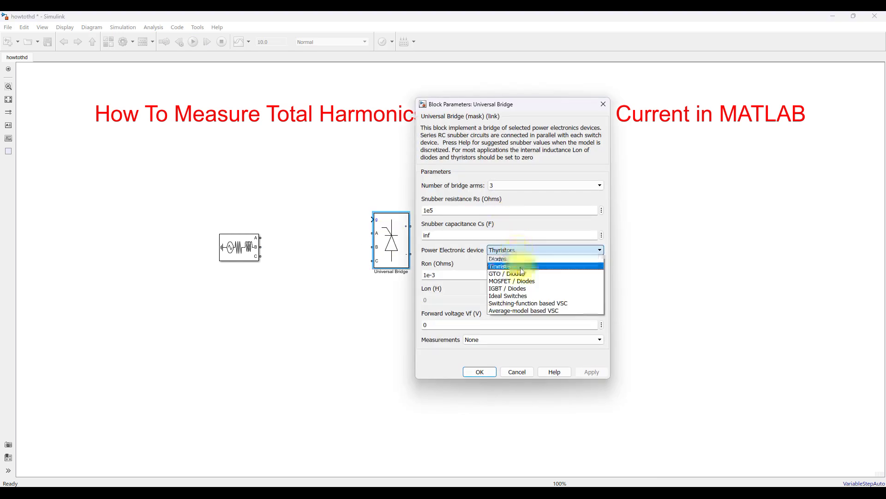
click(513, 261)
click(605, 375)
click(480, 373)
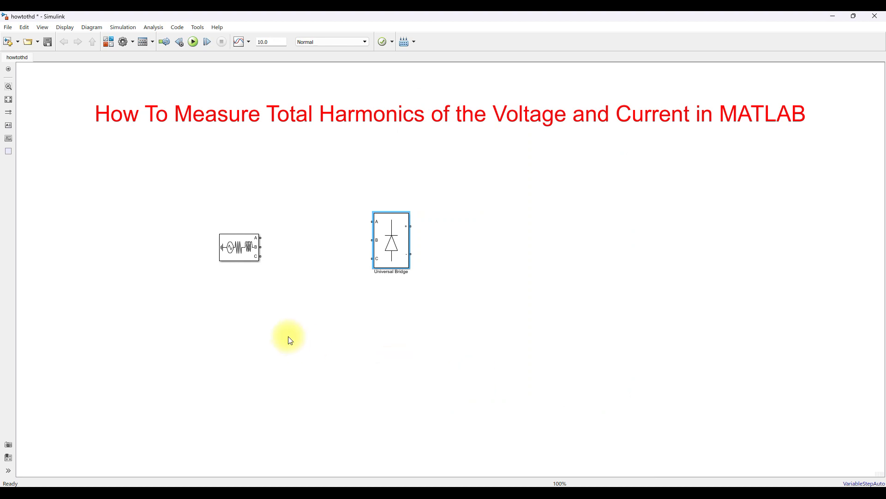
drag(251, 262, 238, 250)
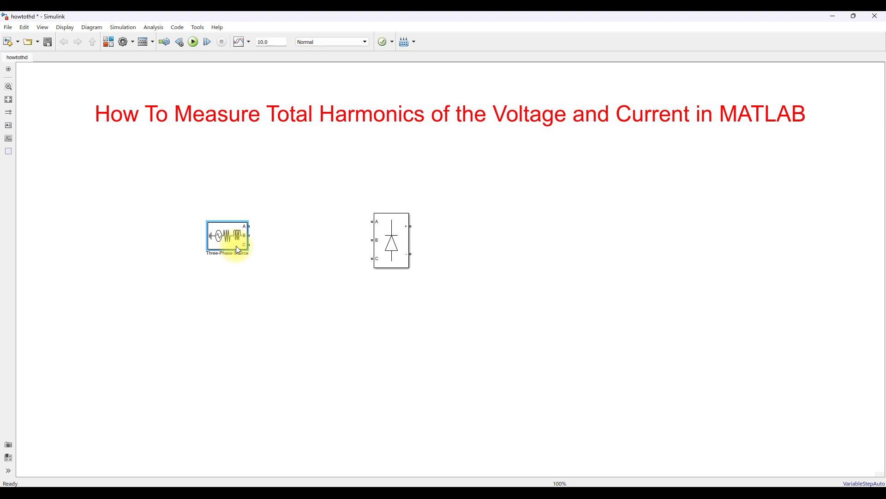
Step: Insert the word "Distortion" after "Harmonics" in the title annotation
click(387, 122)
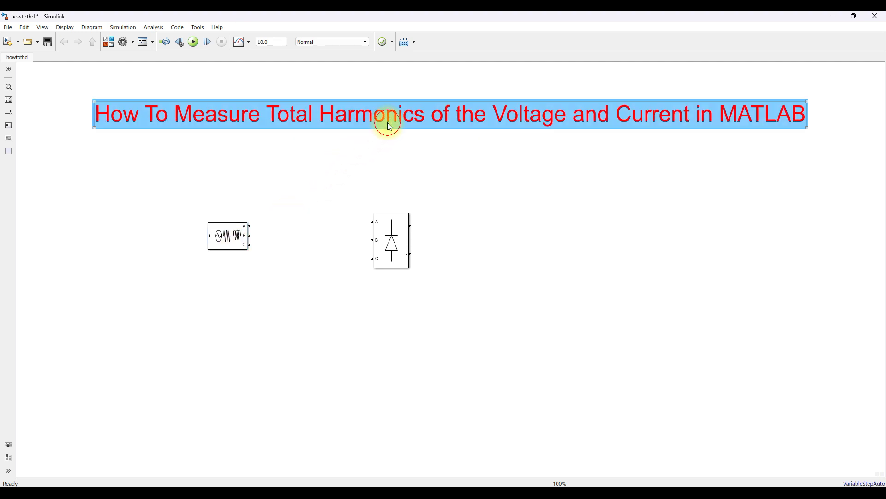
click(404, 119)
click(431, 116)
text(Disto)
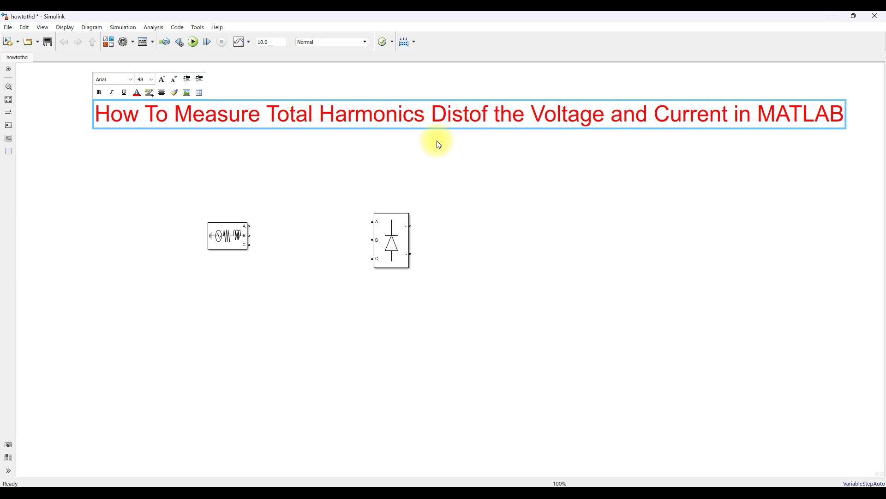
text(rtion o)
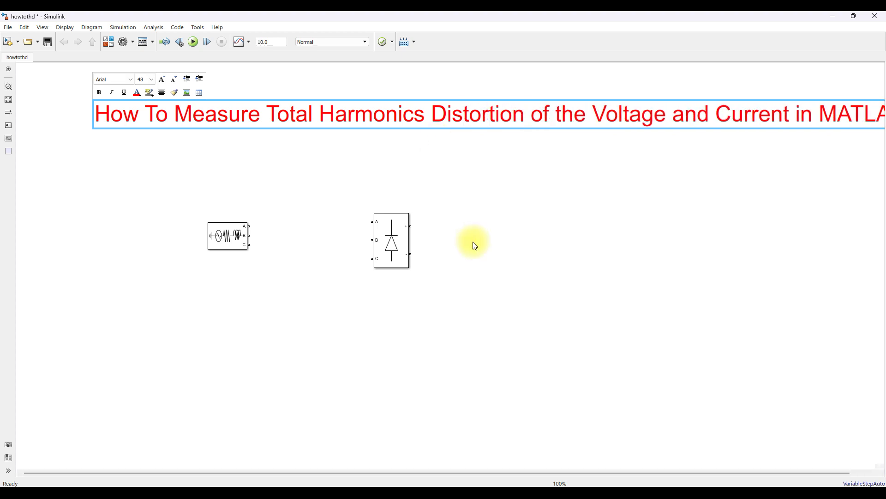
Step: Break the title onto a second line before "Voltage" and center its text
click(484, 213)
click(530, 116)
click(530, 117)
click(593, 115)
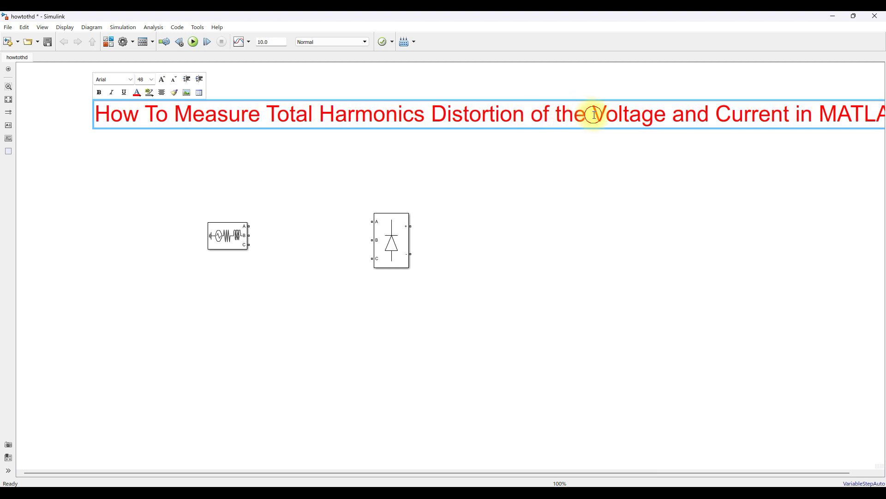
key(Return)
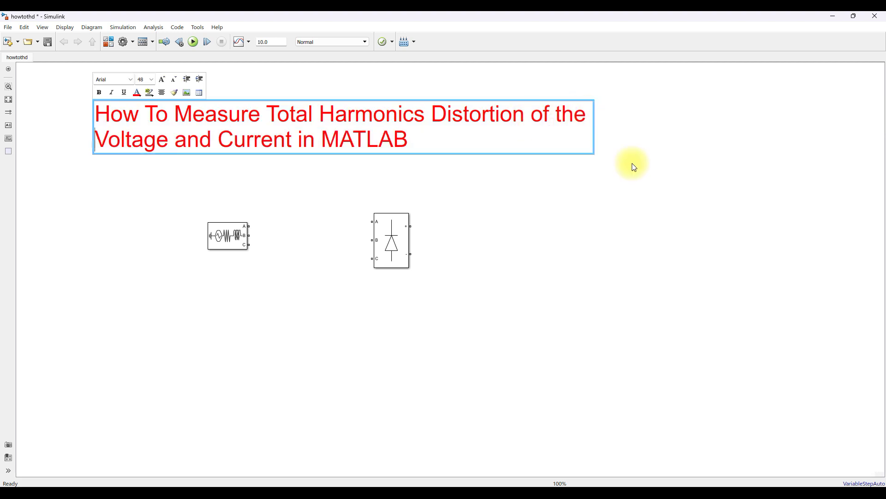
click(161, 92)
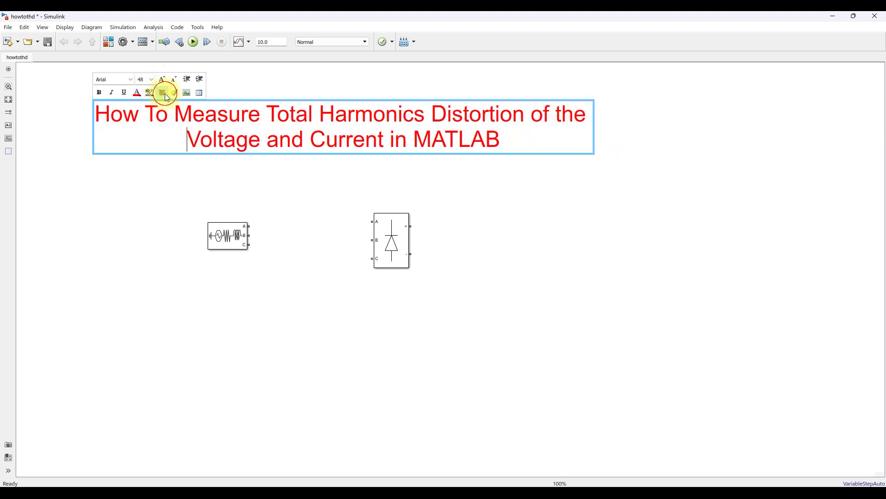
click(501, 189)
Step: Enlarge the three-phase source, wire its A, B and C terminals to the bridge's matching inputs, and align the bridge with it
mouse_move(248, 223)
mouse_down()
mouse_move(250, 257)
mouse_move(257, 210)
mouse_move(255, 233)
mouse_move(373, 240)
mouse_up()
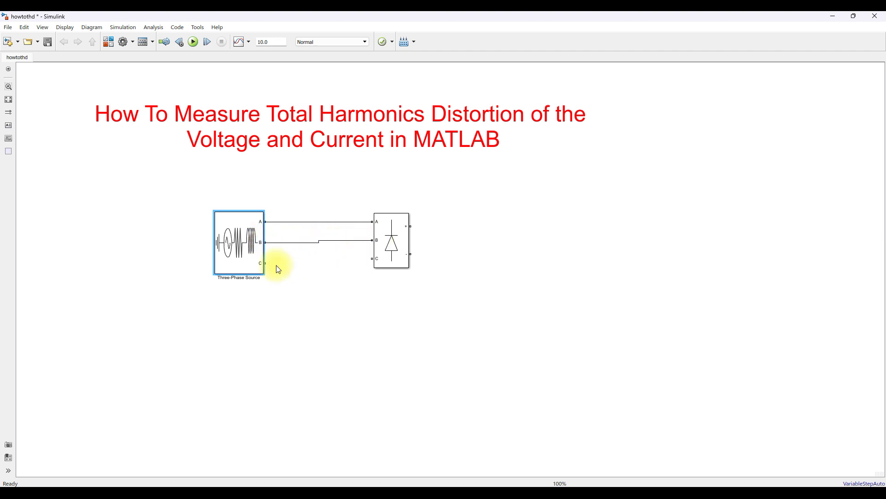
drag(265, 262, 392, 255)
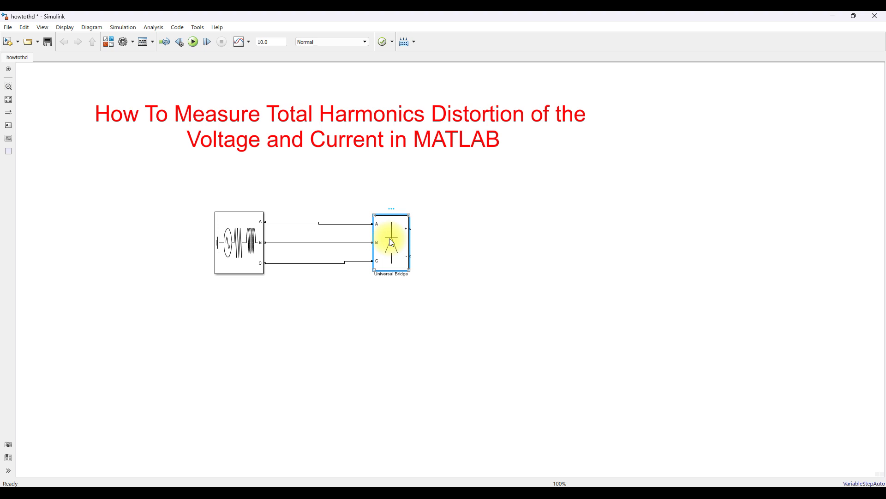
click(453, 247)
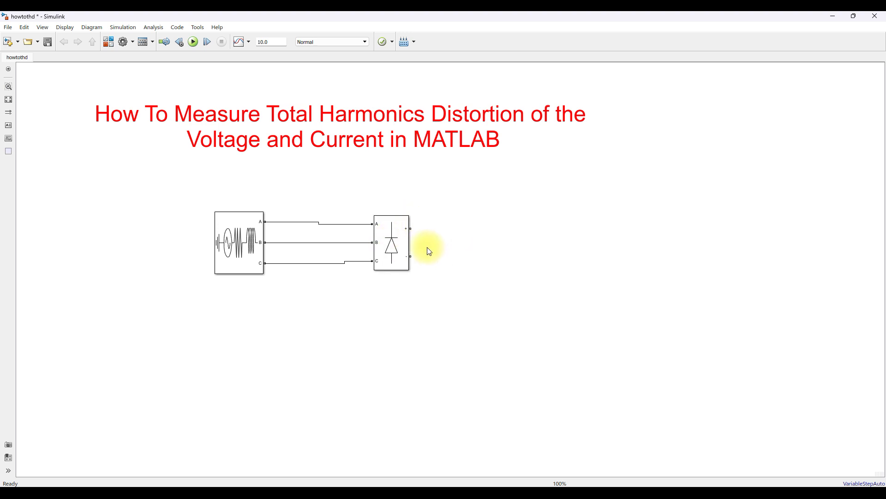
Step: Add a Series RLC Branch block and connect it to the bridge's positive output
double_click(428, 336)
text(rlc)
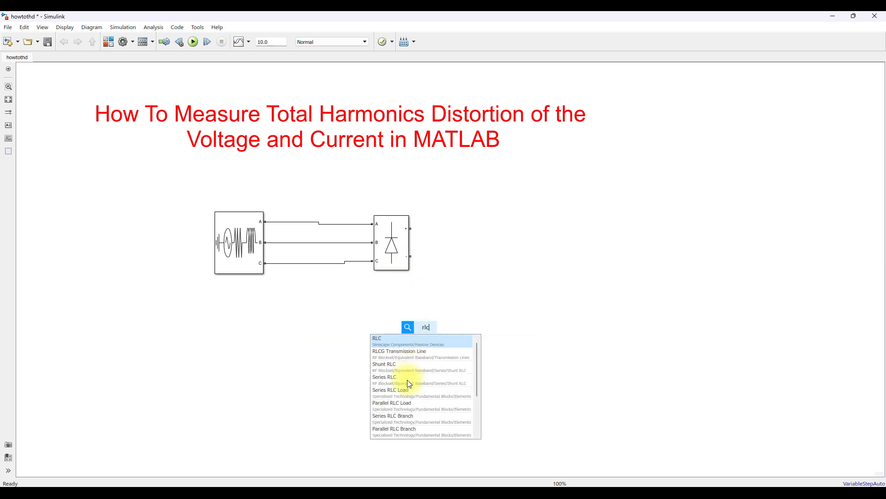
click(401, 418)
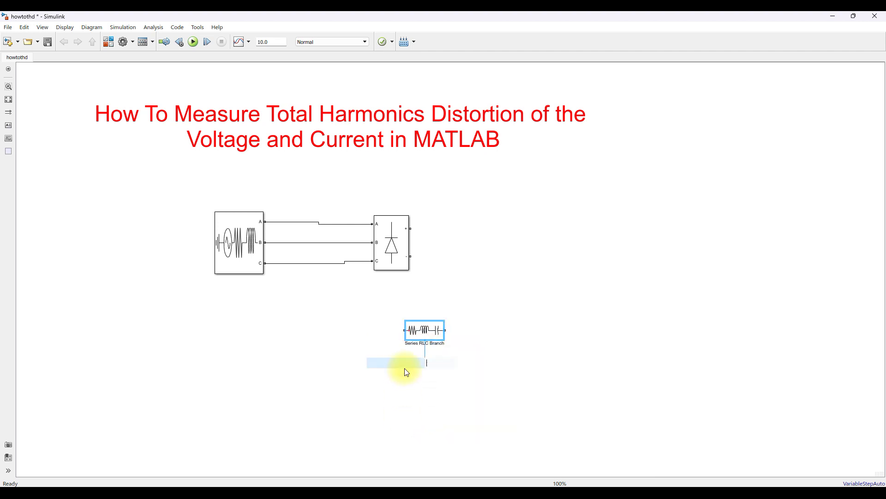
drag(441, 338, 464, 227)
Step: Set the Series RLC Branch's branch type to L
double_click(469, 233)
click(551, 190)
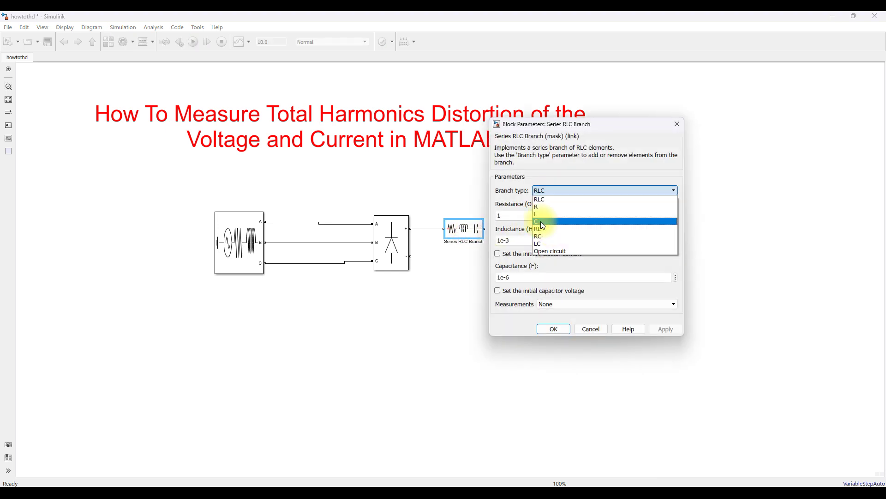
click(538, 214)
click(545, 266)
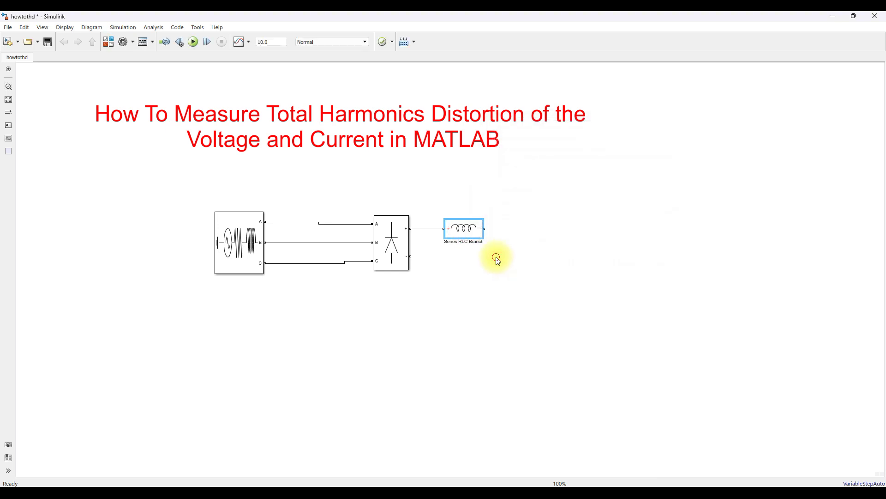
Step: Copy the inductor, rotate the copy vertically, and connect it between the inductor's output and the bridge's negative terminal
mouse_move(475, 229)
mouse_down()
mouse_move(479, 279)
mouse_move(517, 266)
mouse_move(485, 229)
mouse_up()
key(ctrl+r)
drag(507, 289, 410, 256)
click(508, 263)
Step: Change the vertical branch's type to C
double_click(510, 272)
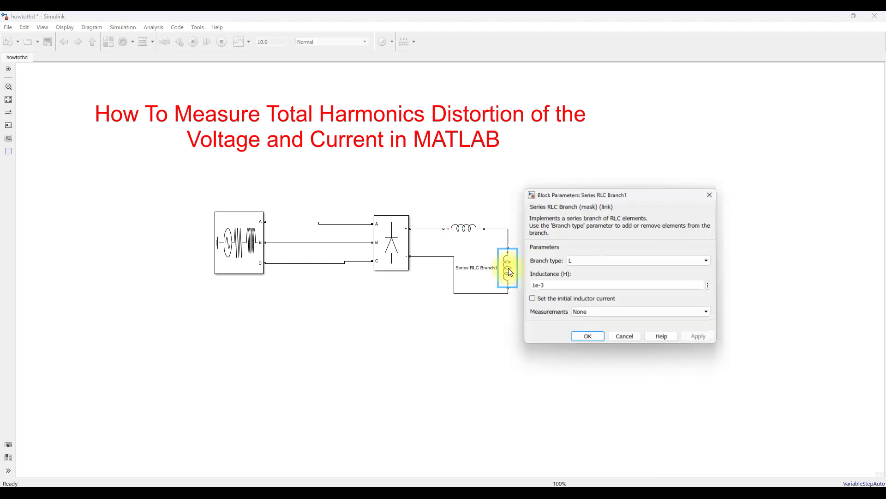
click(577, 260)
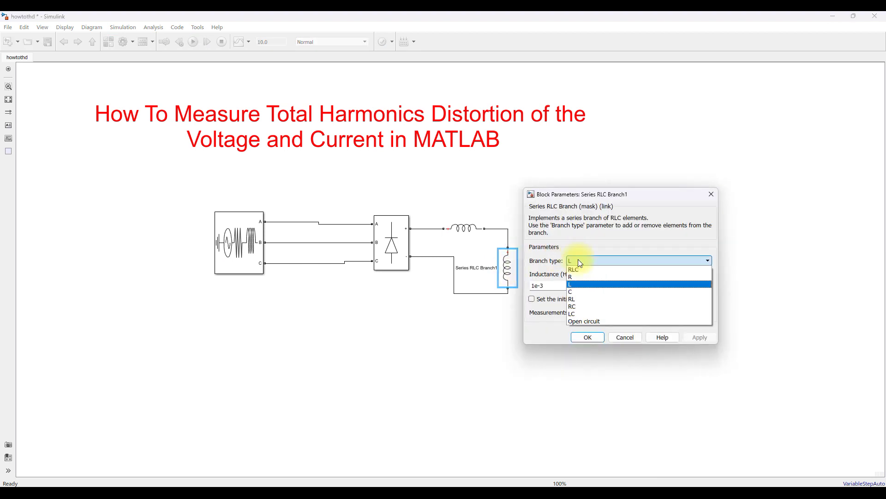
click(577, 291)
click(588, 337)
Step: Copy the capacitor to its right, connect the copy's upper end to the inductor's output, and lower the original capacitor and return wire
mouse_move(512, 272)
mouse_down()
mouse_move(519, 257)
mouse_move(567, 263)
mouse_move(558, 224)
mouse_move(509, 226)
mouse_up()
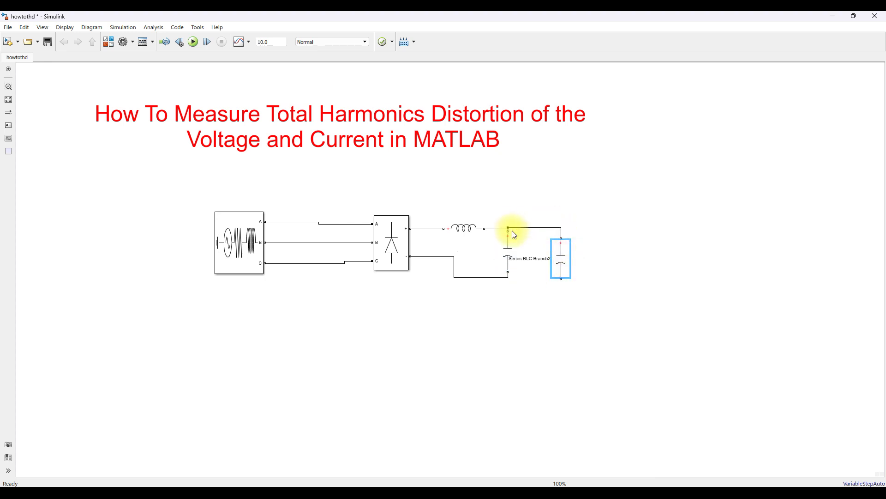
click(492, 277)
drag(492, 278, 492, 318)
drag(503, 257, 511, 287)
drag(518, 230, 515, 234)
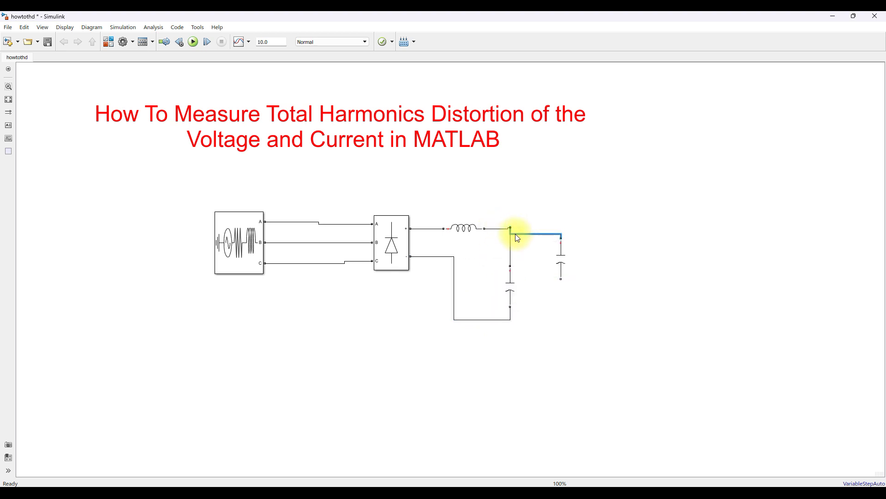
Step: Tidy the wiring at the inductor's output and connect the copied branch's lower end to the negative return line
click(475, 232)
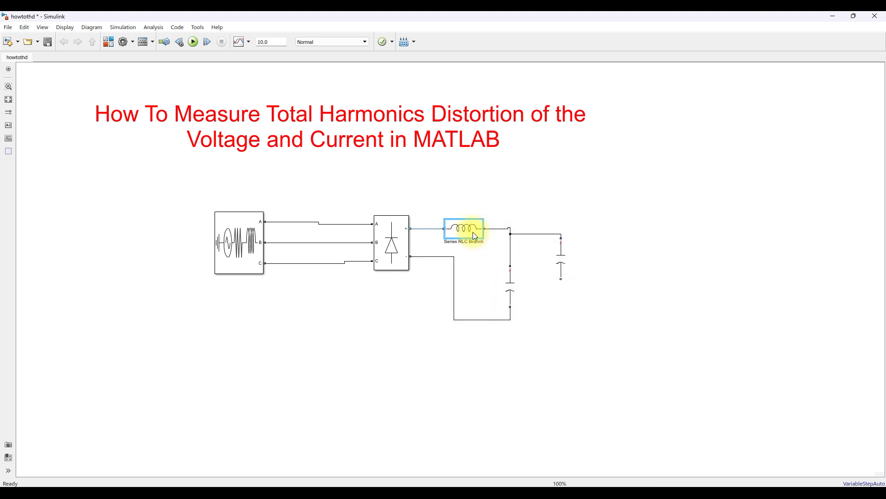
drag(530, 235, 527, 228)
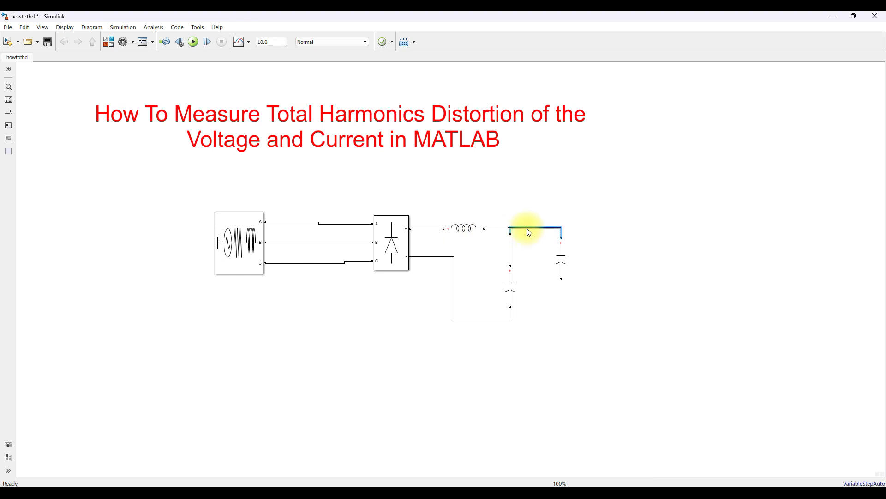
drag(473, 228, 472, 223)
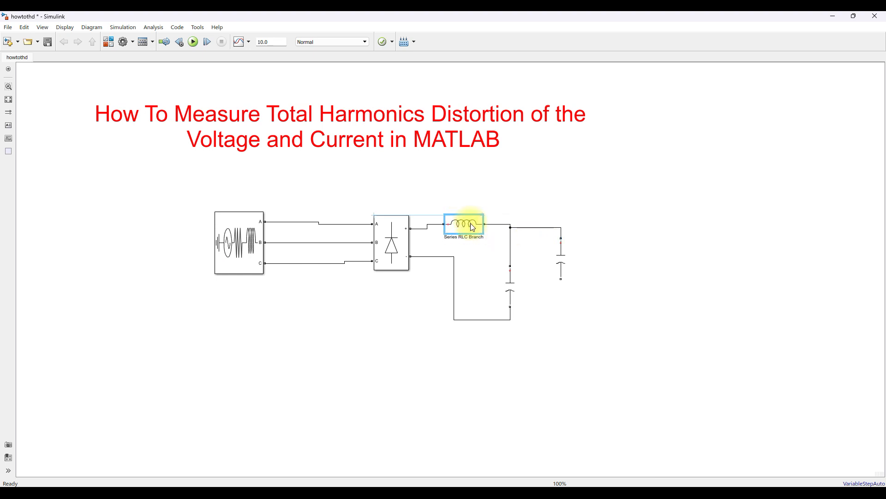
click(562, 254)
mouse_move(561, 278)
mouse_down()
mouse_move(562, 309)
mouse_move(511, 320)
mouse_up()
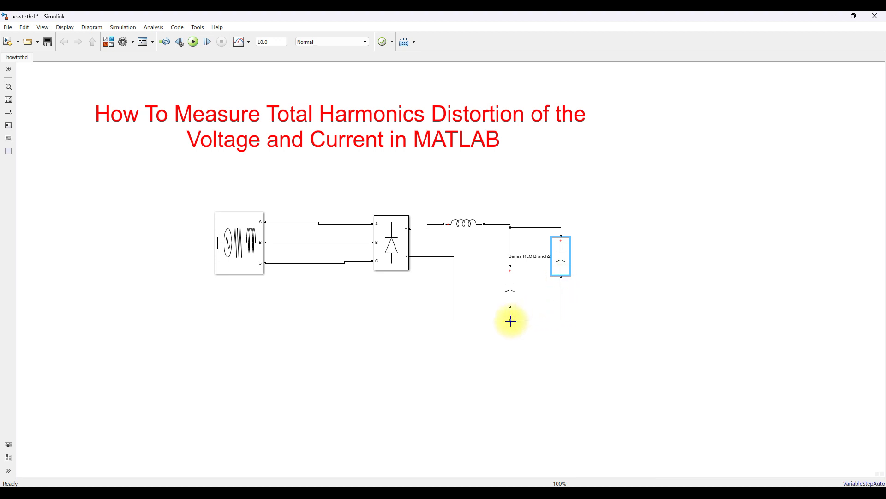
Step: Change the rightmost branch's type to RL, straighten its upper wire and move the branch slightly lower
double_click(561, 266)
click(633, 250)
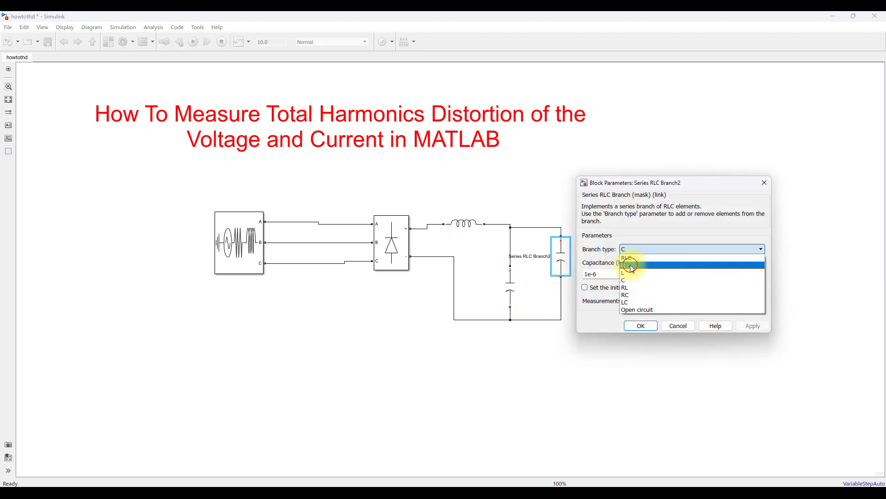
click(632, 266)
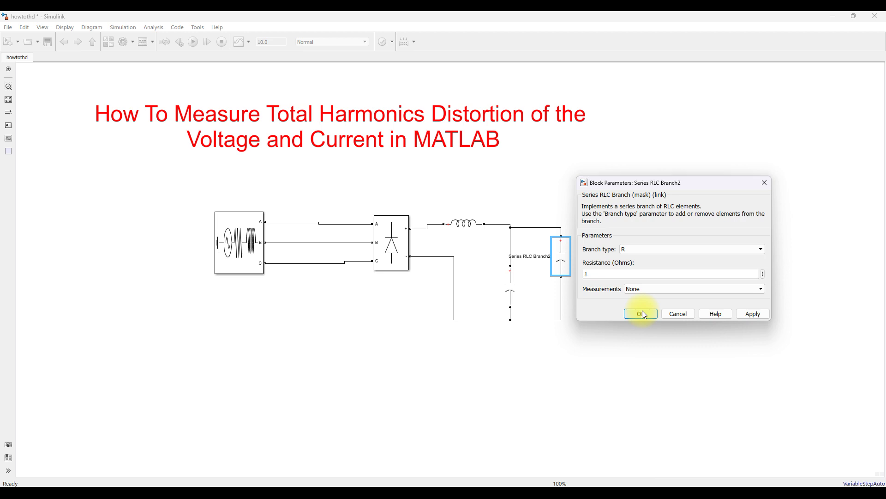
click(643, 249)
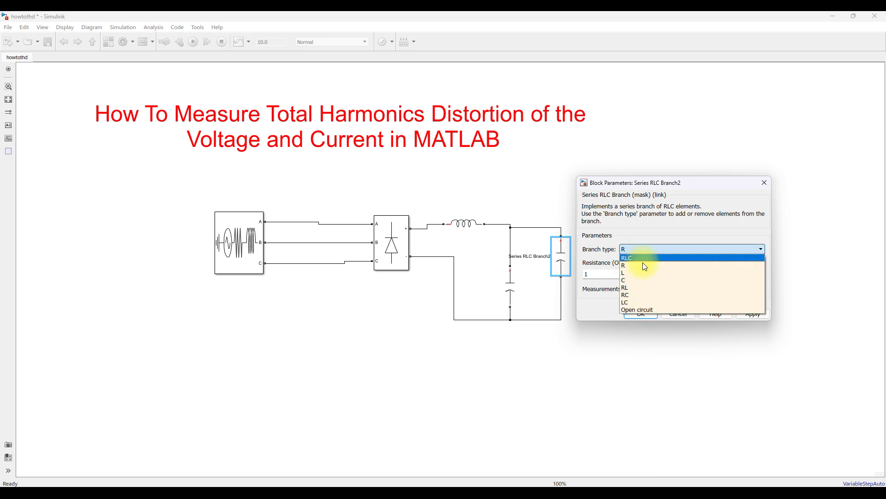
click(639, 287)
click(641, 350)
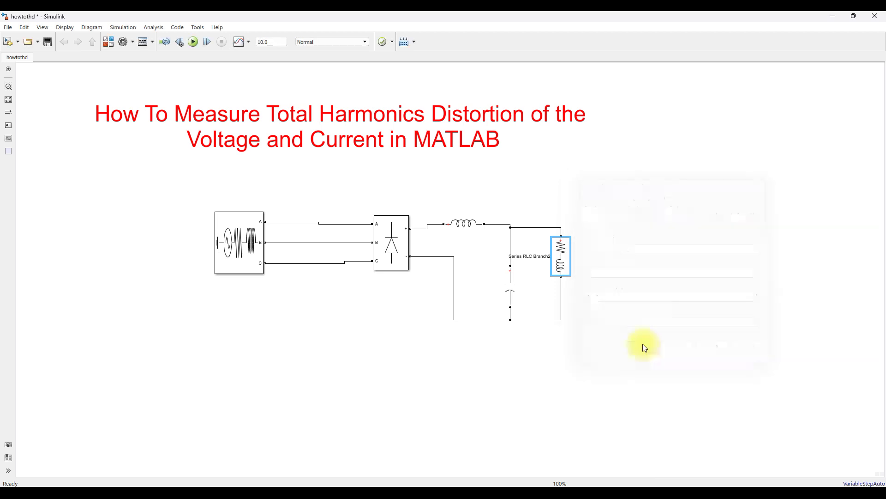
click(541, 226)
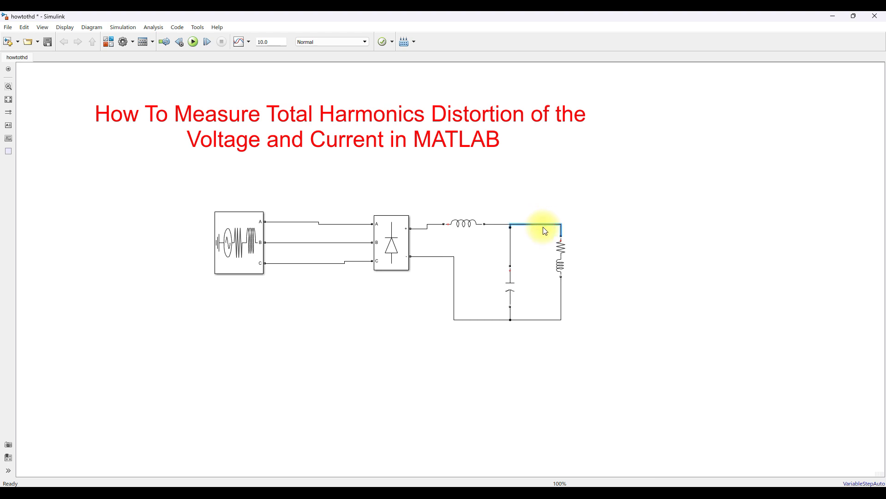
click(563, 263)
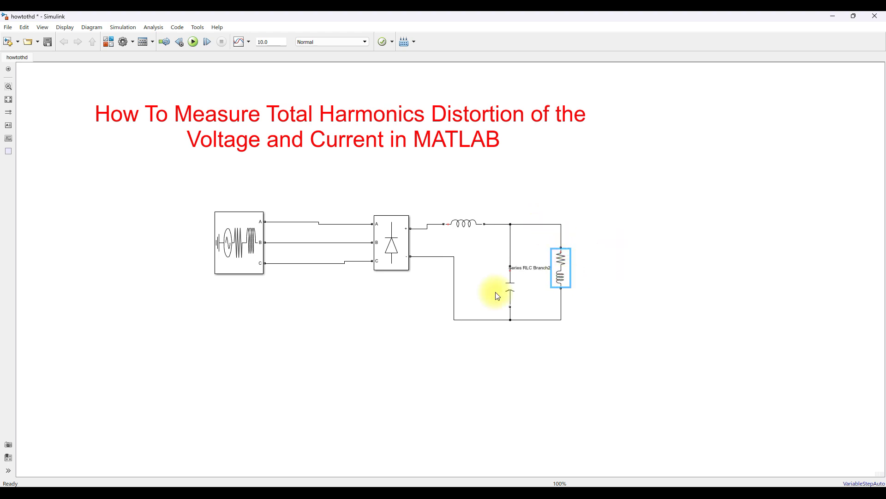
Step: Move the three-phase source farther from the diode bridge and delete the three wires between them
drag(250, 253, 201, 256)
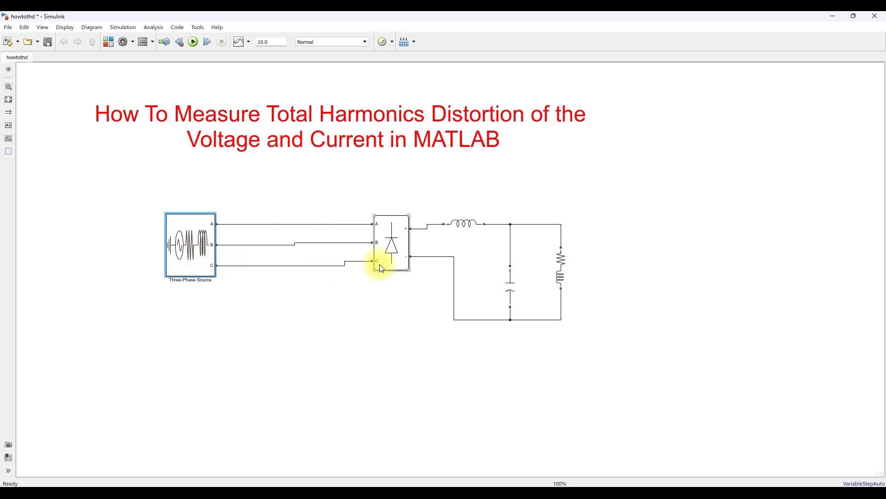
drag(279, 206, 312, 297)
key(Delete)
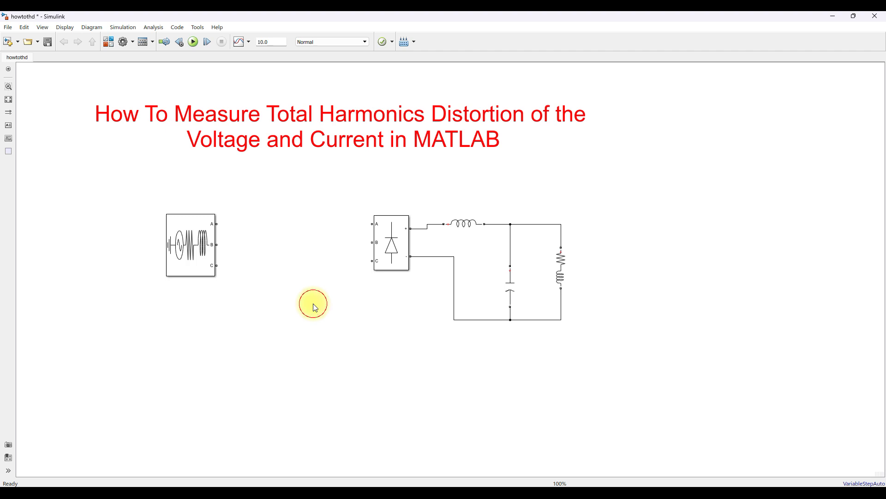
Step: Add a Three-Phase V-I Measurement block between the source and the bridge, aligned with the source's phase A
text(measu)
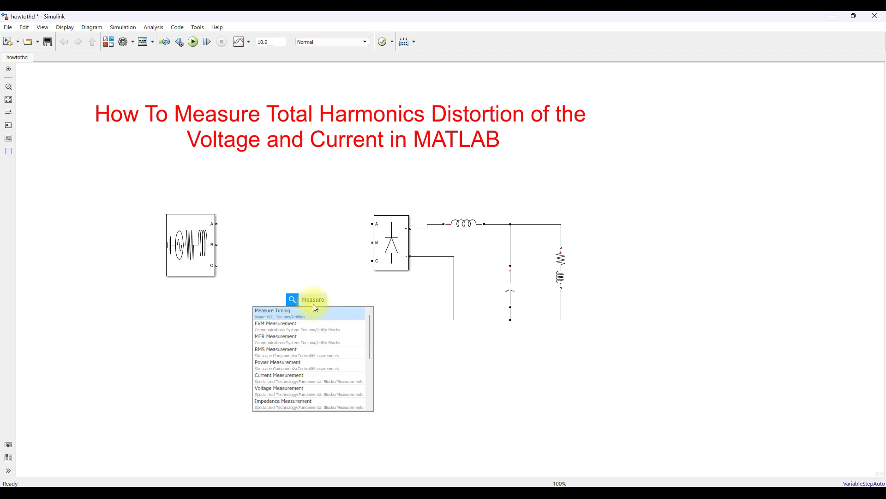
text(rement)
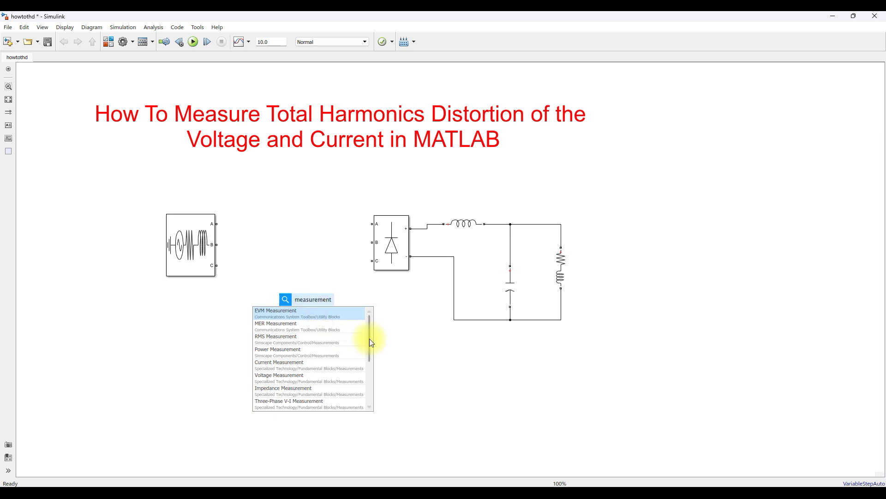
click(289, 401)
drag(316, 310, 272, 233)
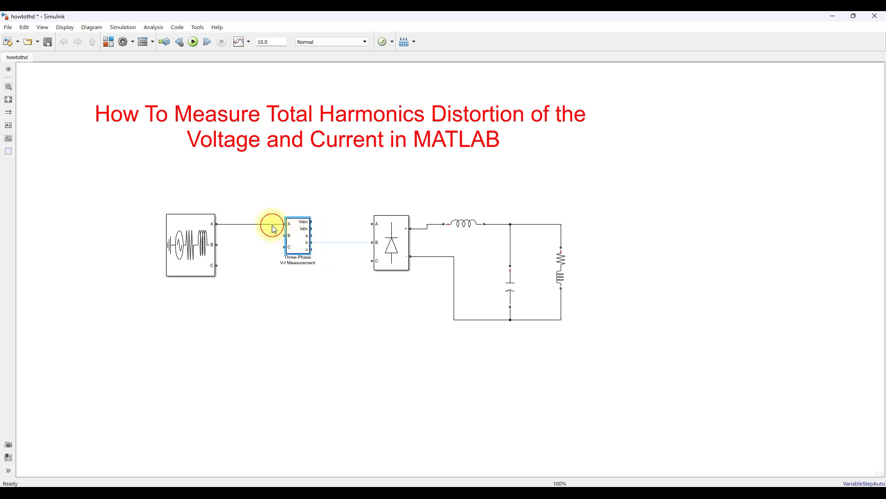
Step: Wire the source's phases B and C and the bridge's three inputs to the measurement block, and enlarge that block
drag(217, 244, 285, 236)
drag(216, 266, 372, 224)
drag(312, 242, 373, 242)
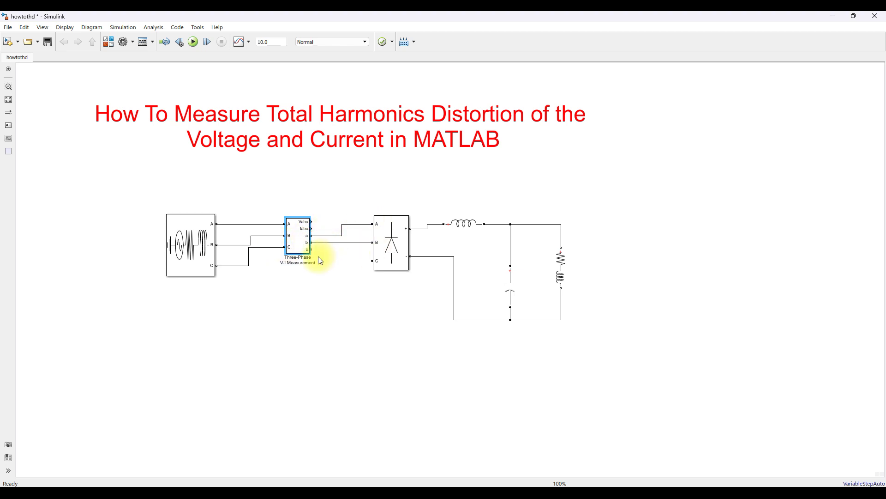
drag(312, 250, 372, 261)
click(303, 243)
drag(310, 217, 310, 182)
drag(307, 216, 290, 237)
Step: Add a Simulink To Workspace block above the circuit and connect it to the measurement block's Vabc output
double_click(341, 307)
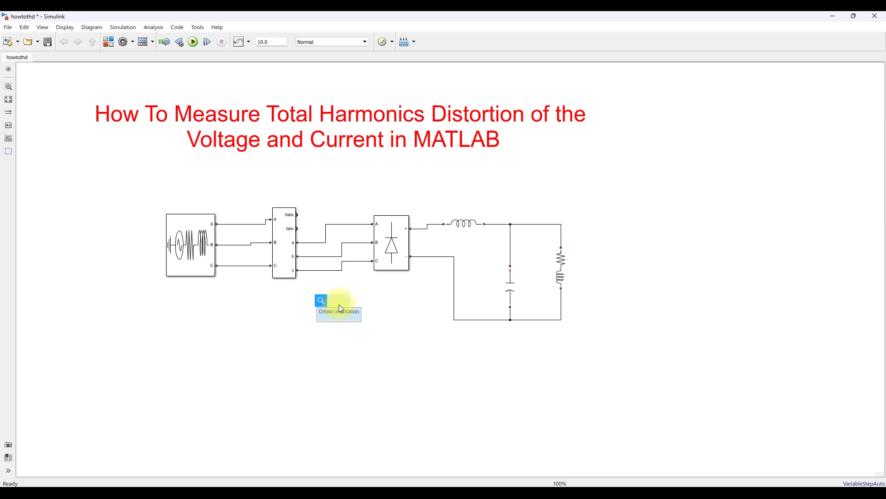
text(tow)
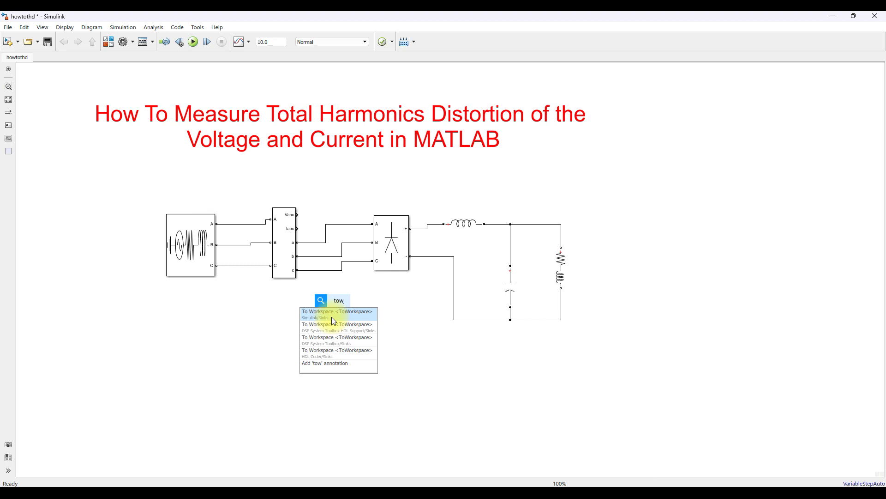
click(333, 318)
drag(342, 312, 295, 215)
Step: Set the To Workspace block's variable name to Vg and its save format to Structure With Time
double_click(342, 177)
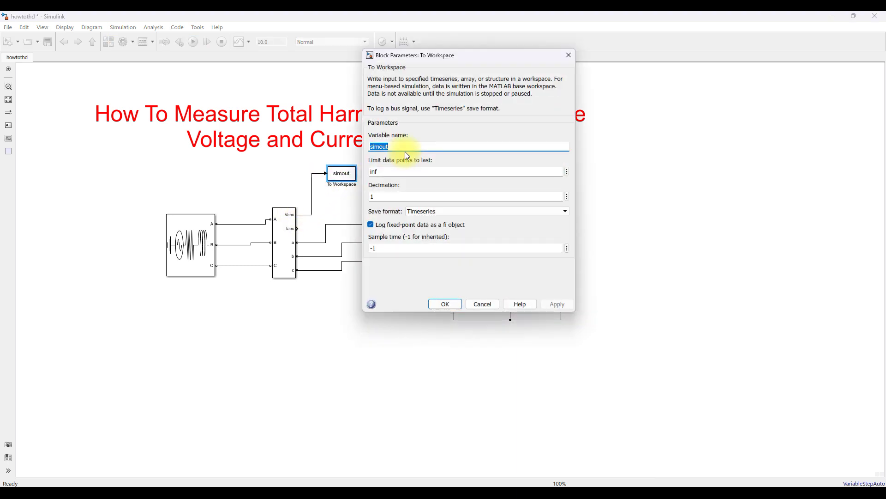
text(Vg)
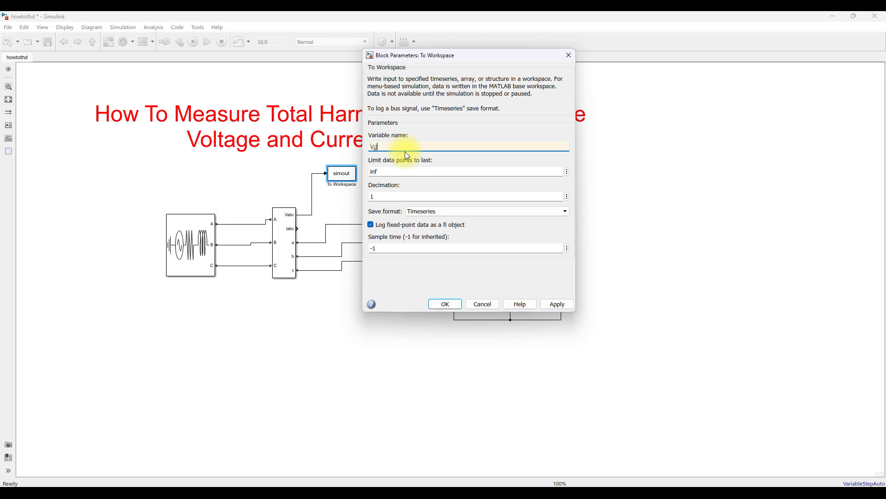
click(421, 211)
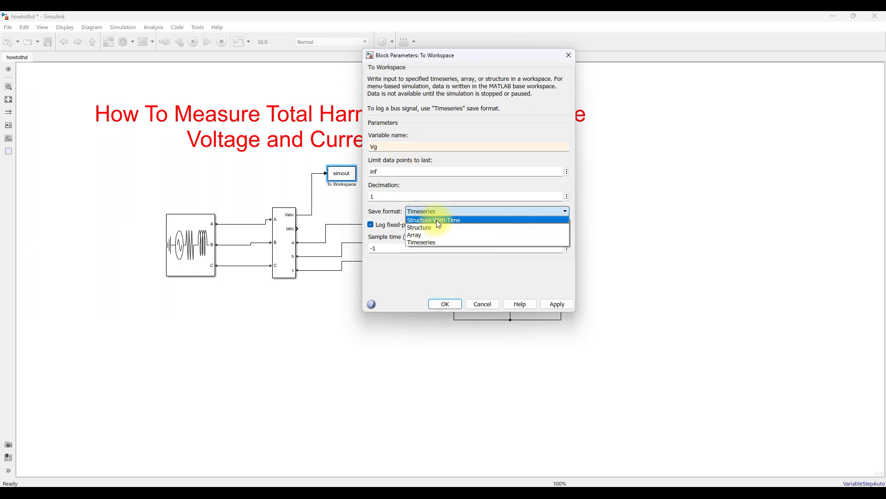
click(436, 219)
click(445, 304)
Step: Copy the Vg block, connect the copy to the Iabc output, and set its variable name to Ig
mouse_move(350, 175)
mouse_down()
mouse_move(362, 205)
mouse_move(297, 229)
mouse_up()
double_click(350, 199)
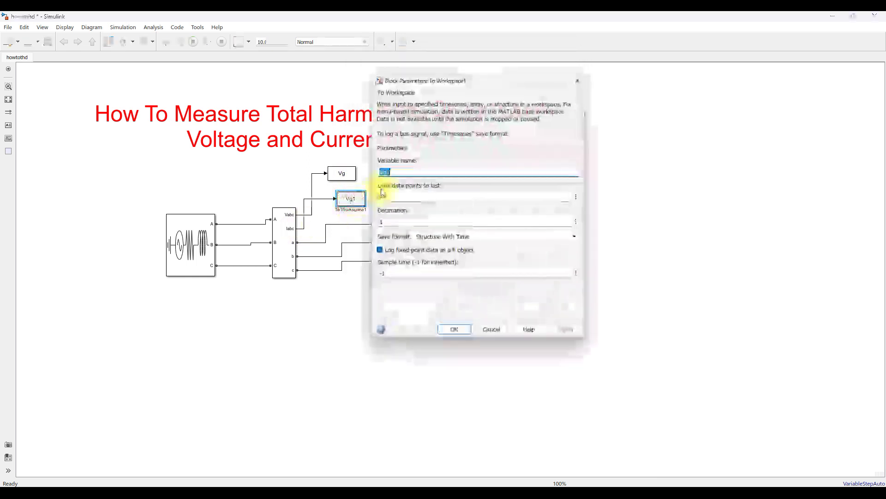
text(Ig)
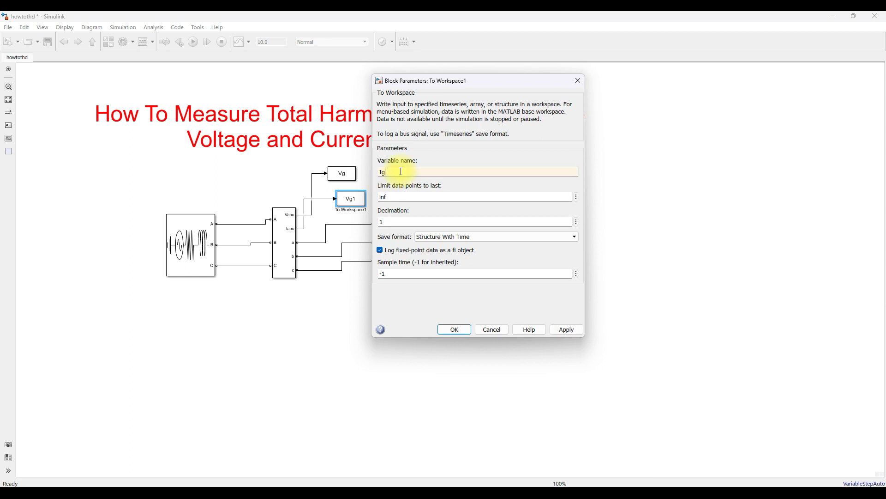
click(463, 327)
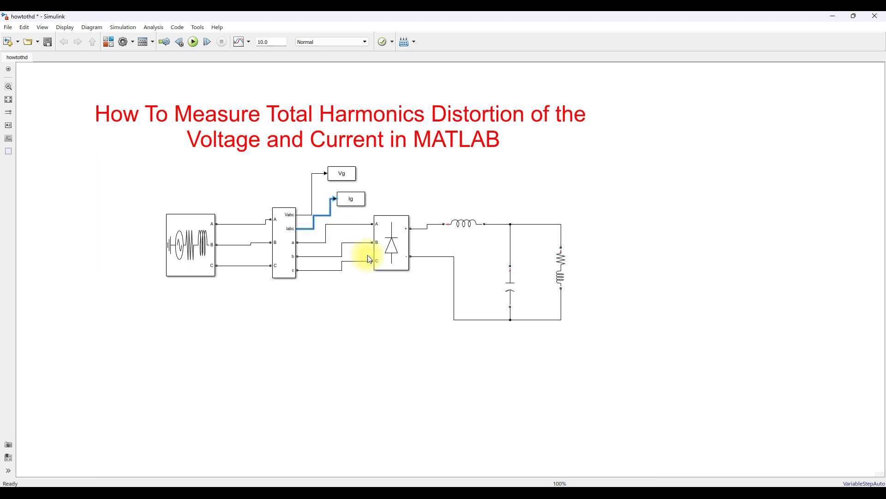
Step: Add a Simulink Scope block above the bridge, beside the Vg block
double_click(441, 177)
text(sci)
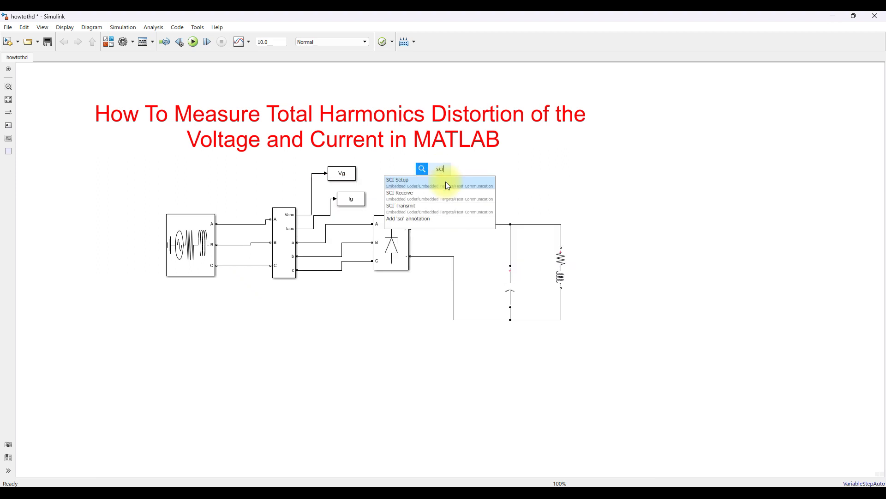
key(BackSpace)
text(opes)
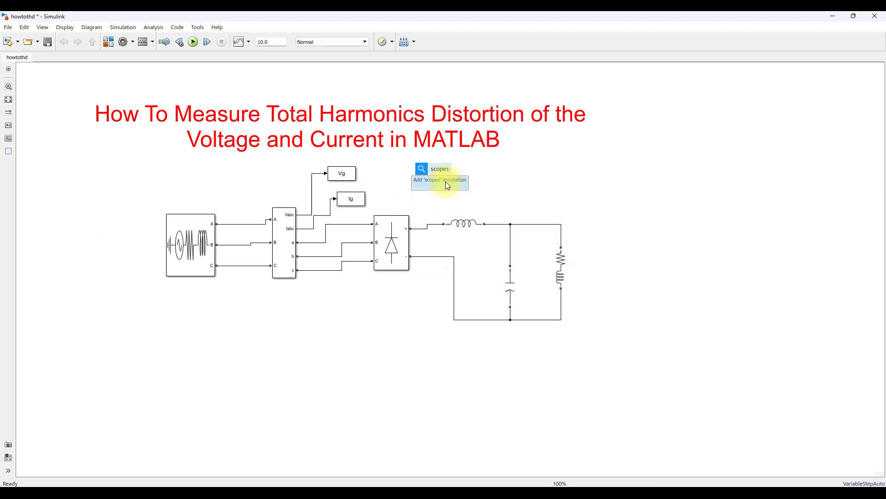
key(BackSpace)
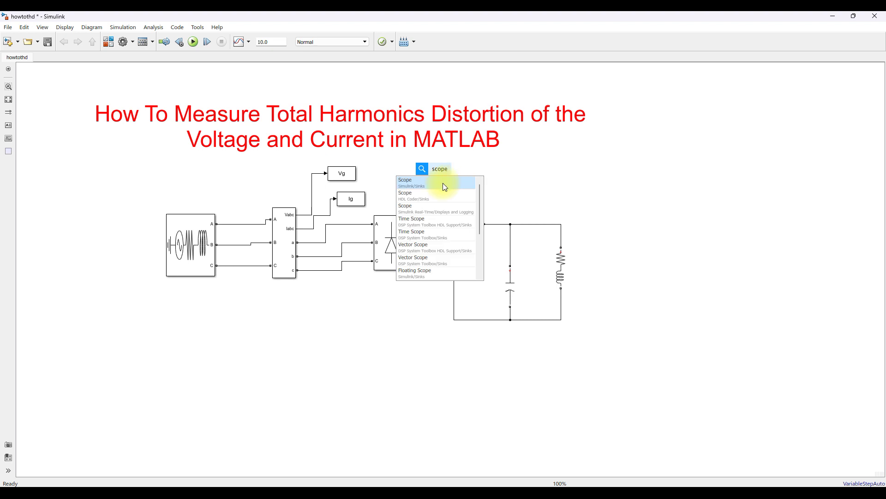
key(Return)
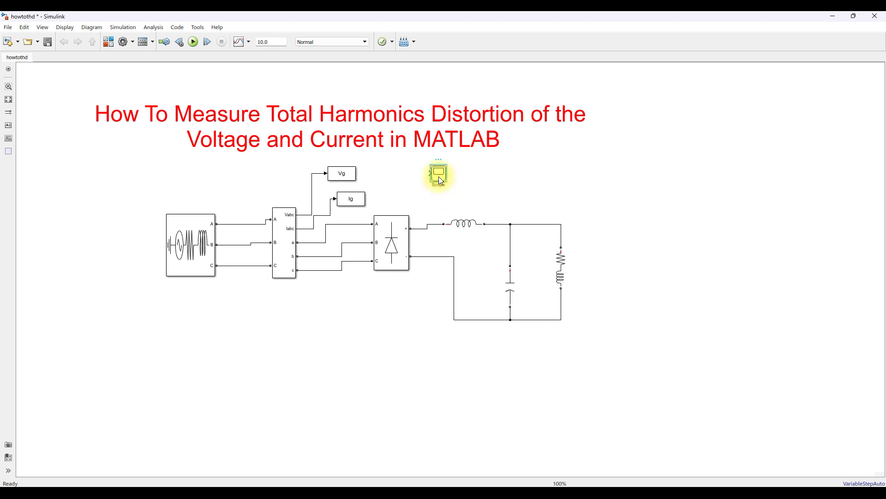
Step: Configure the scope with 2 input ports and choose a display layout for them
double_click(440, 179)
click(369, 147)
click(374, 166)
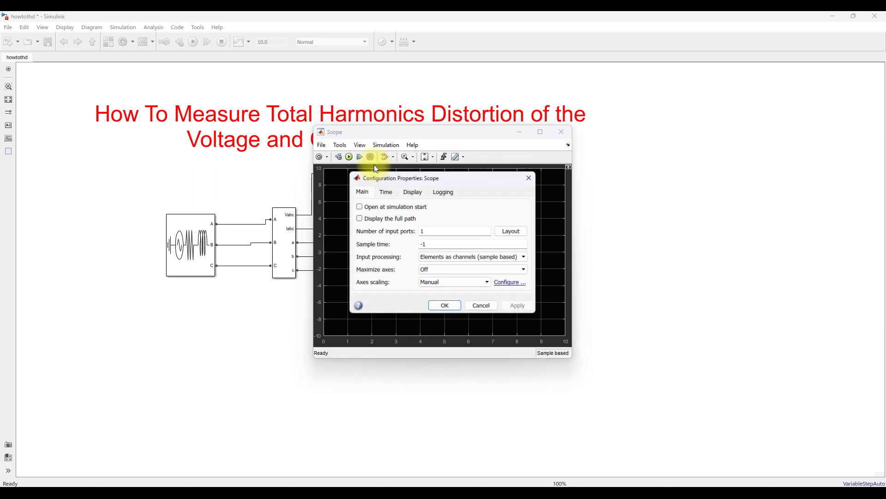
click(389, 191)
click(361, 191)
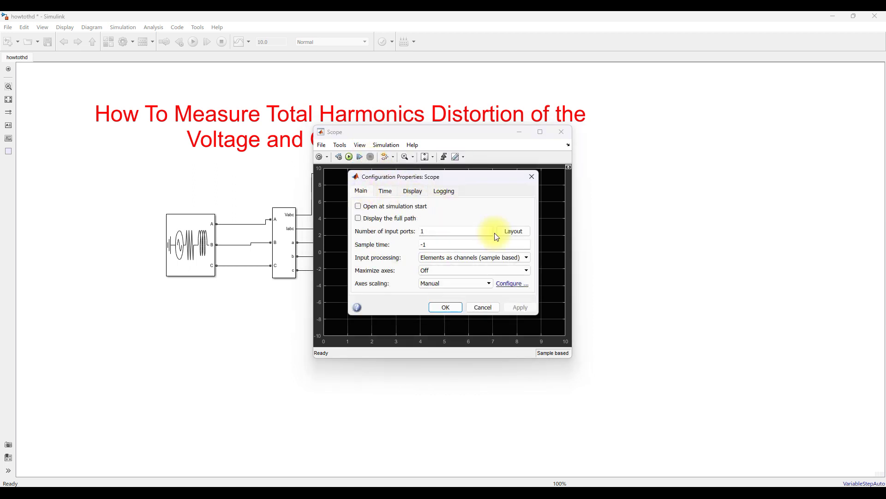
double_click(469, 232)
text(2)
click(517, 231)
click(547, 255)
click(455, 307)
Step: Connect the scope's two inputs to the Vabc and Iabc signal lines
click(274, 276)
drag(430, 171, 316, 182)
drag(429, 178, 330, 213)
click(439, 175)
Step: Review the three-phase source's phase-to-phase voltage and frequency parameters
double_click(200, 253)
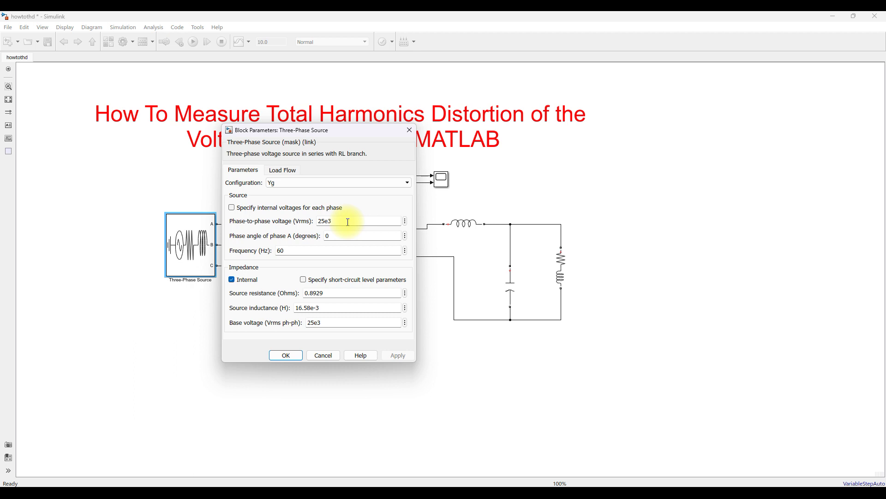
double_click(291, 251)
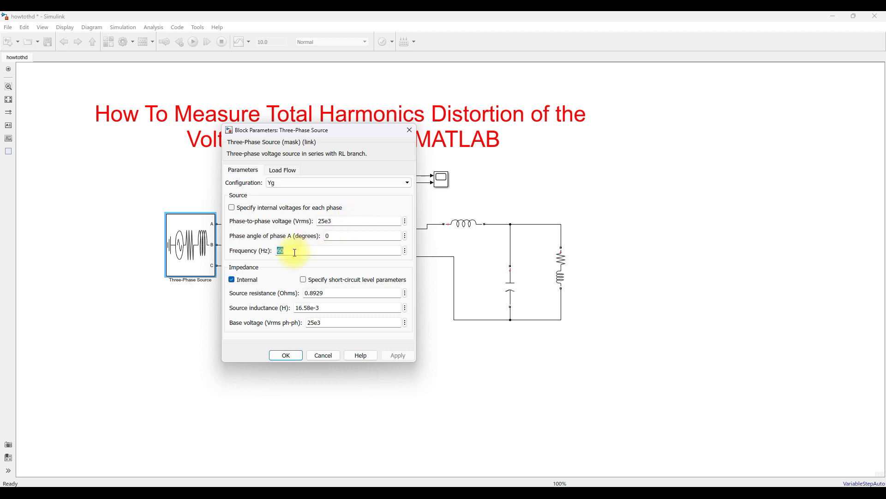
click(286, 356)
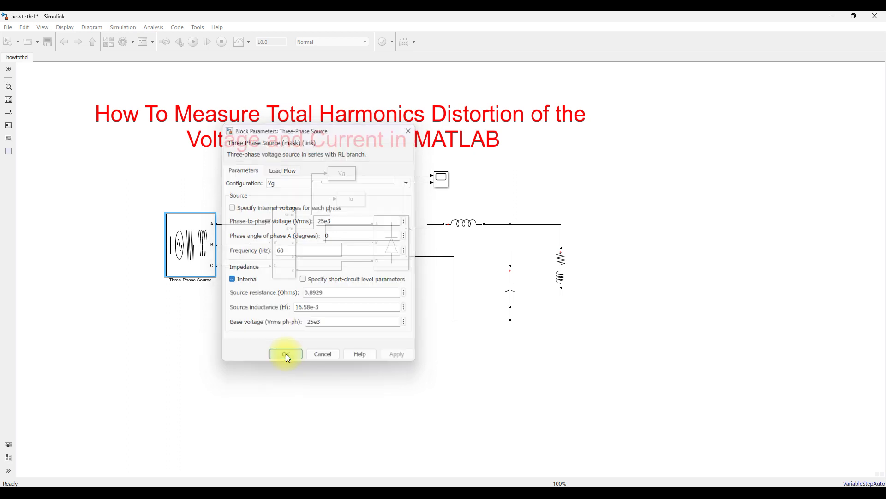
Step: Set the simulation stop time to 0.1 and try to run the simulation from the scope
click(274, 39)
text(0.1)
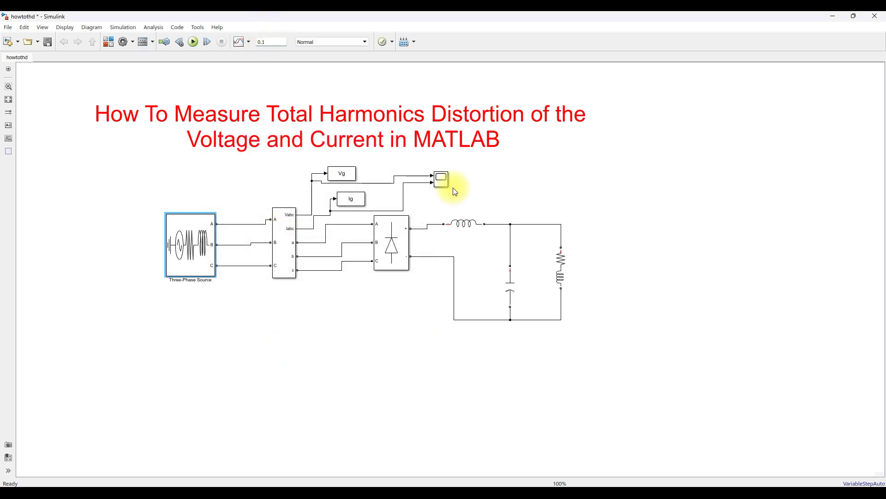
double_click(442, 181)
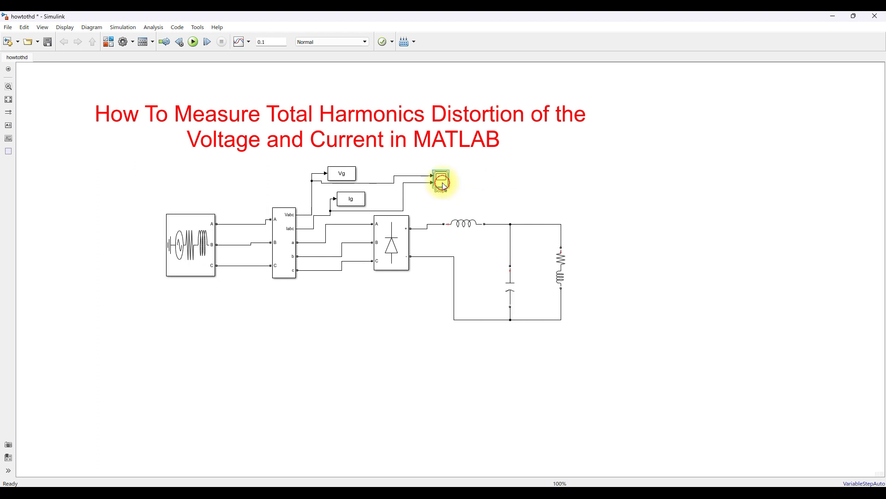
click(350, 157)
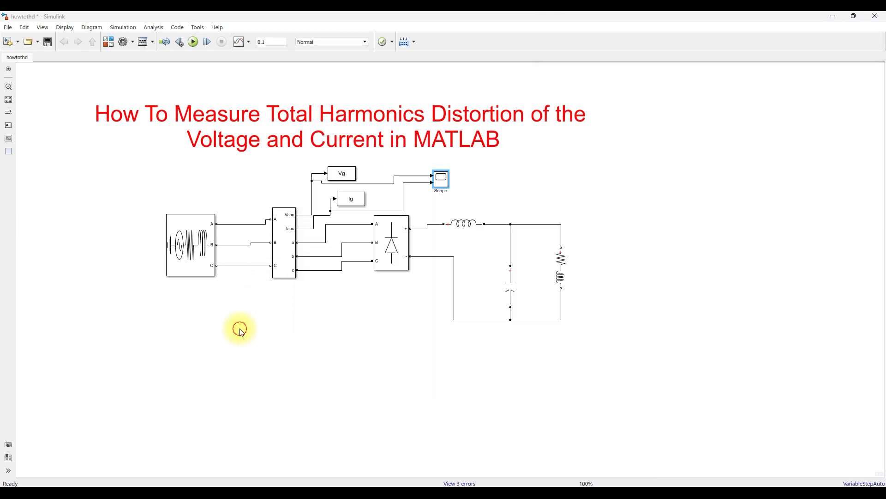
click(192, 266)
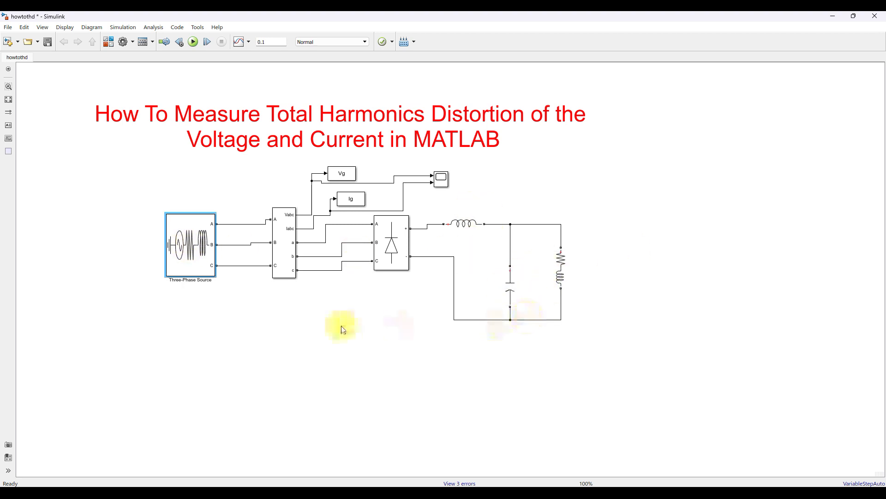
Step: Add a powergui block to the model and place it in the empty area below the three-phase source
double_click(320, 323)
text(power gui)
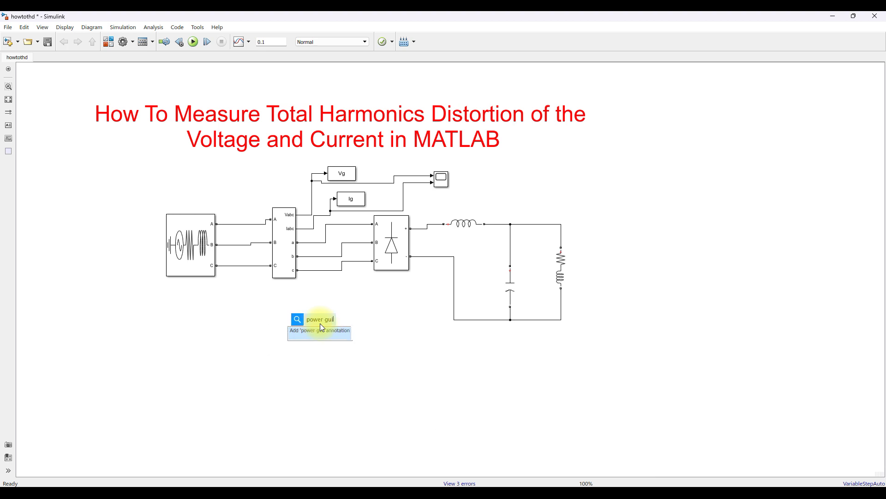
key(BackSpace)
key(BackSpace)
key(BackSpace)
key(BackSpace)
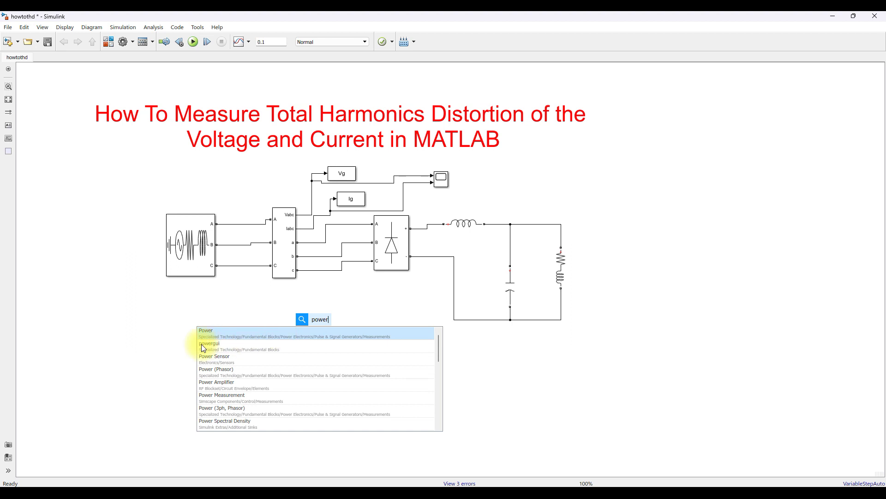
click(214, 344)
click(380, 366)
click(334, 328)
drag(335, 328, 213, 335)
click(284, 334)
Step: Run the simulation from the scope and scale the voltage and current plots to fit their axes
click(443, 184)
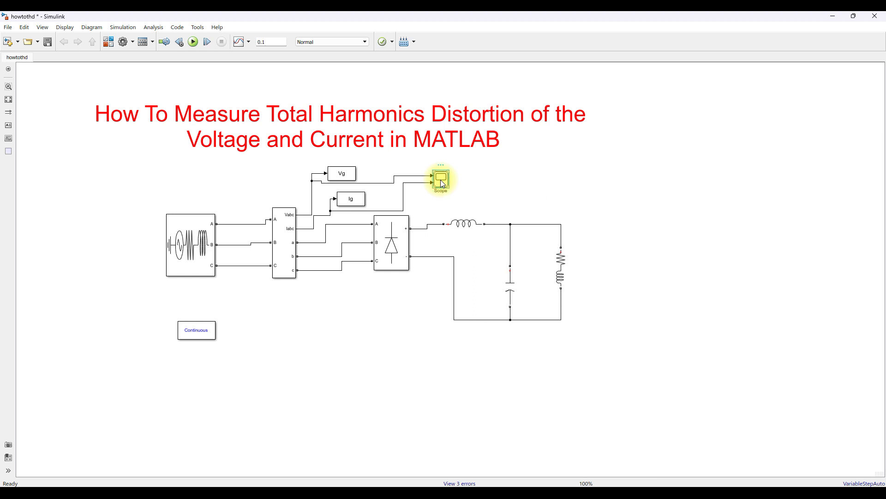
double_click(443, 184)
click(351, 159)
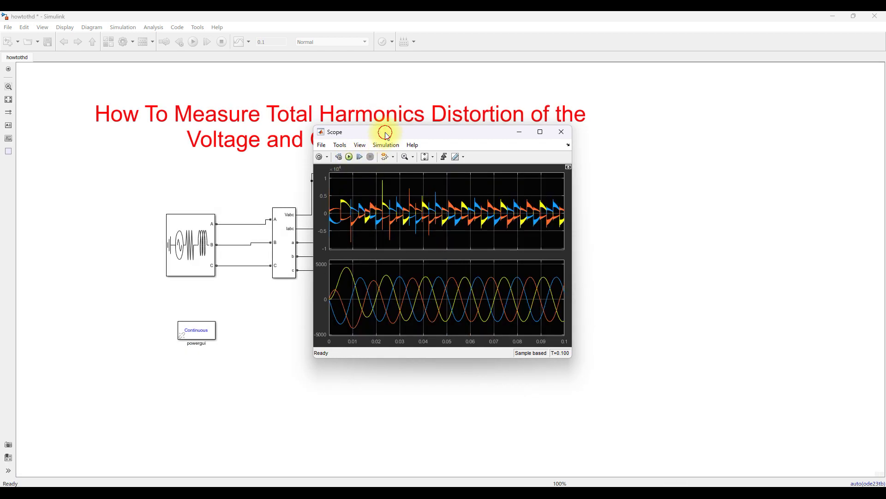
drag(386, 135, 487, 210)
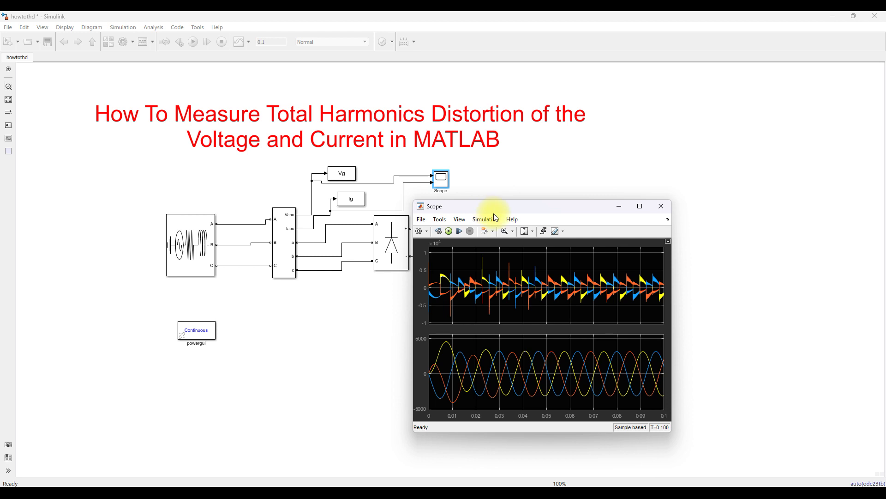
click(524, 233)
click(339, 322)
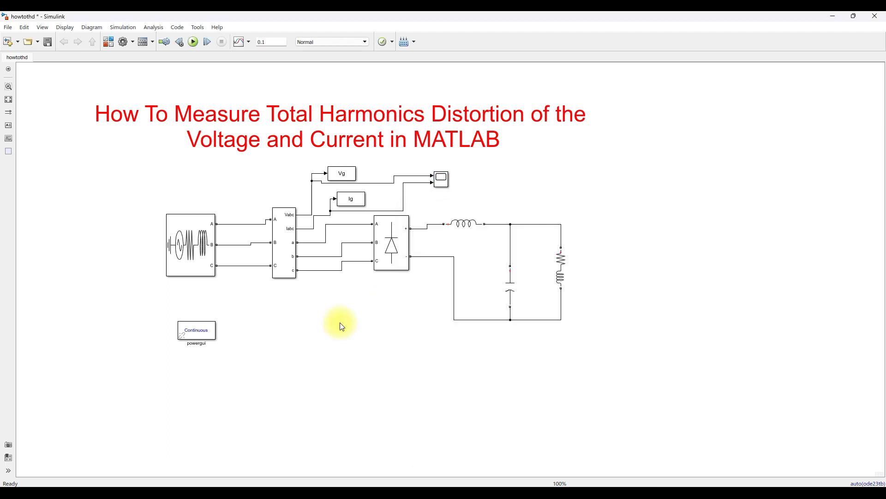
Step: Set the resistance of the RL load branch to 10 ohms and rerun the simulation from the scope
click(564, 283)
double_click(560, 271)
click(601, 274)
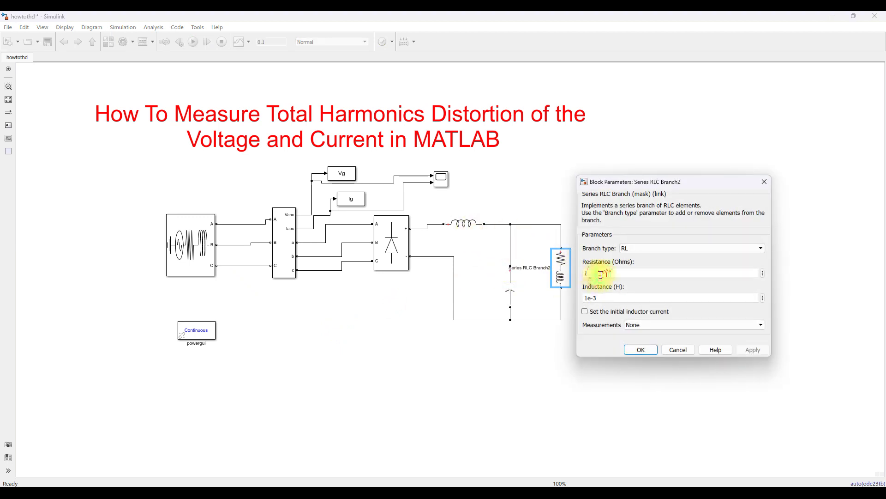
text(0)
key(Return)
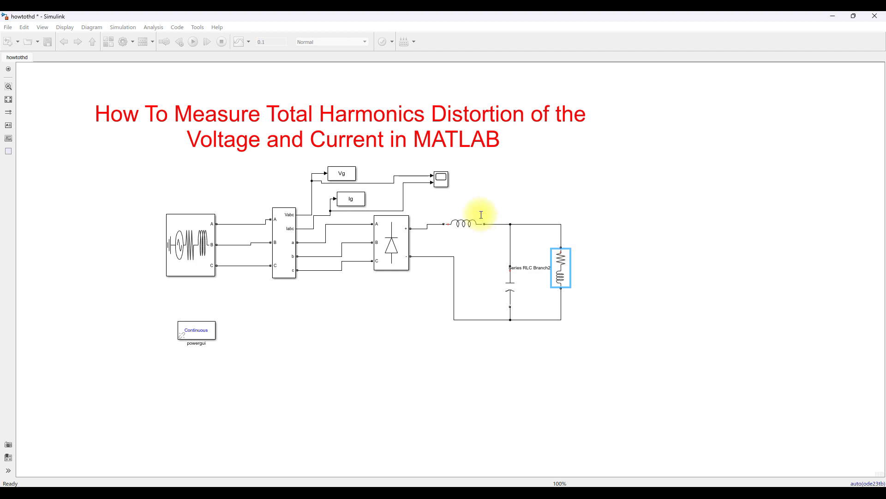
double_click(441, 179)
click(446, 231)
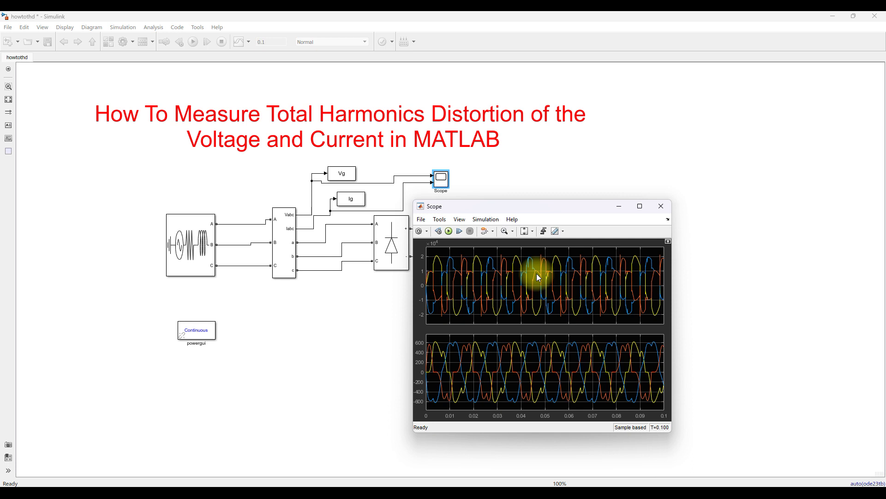
Step: Switch to MATLAB to check the Ig and Vg workspace variables, then return to the Simulink model's matching To Workspace blocks
mouse_move(585, 483)
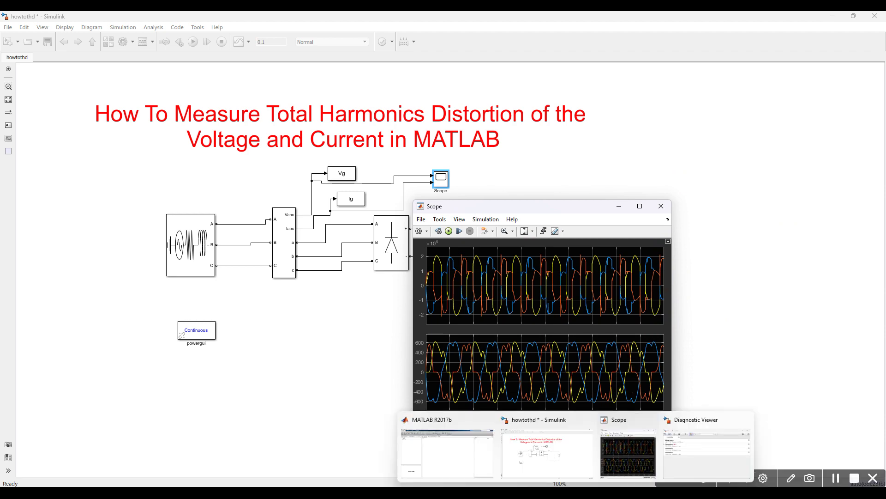
click(474, 462)
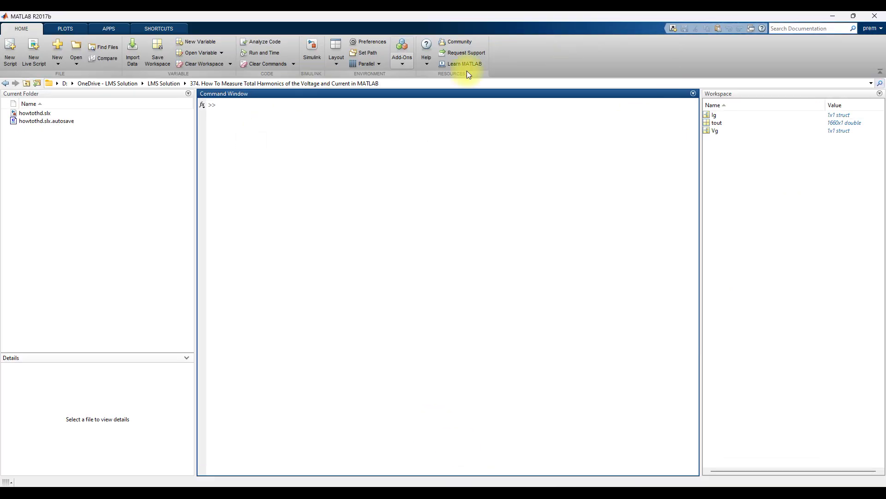
click(713, 131)
click(713, 115)
click(716, 132)
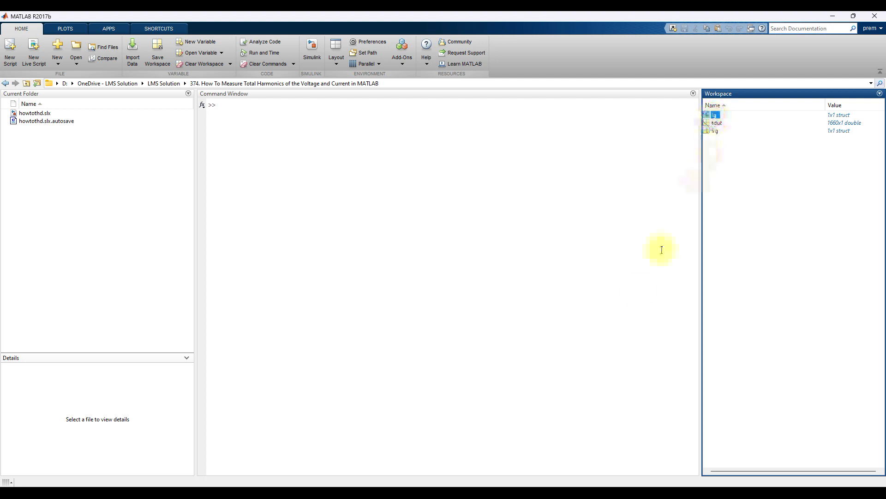
mouse_move(584, 478)
click(554, 467)
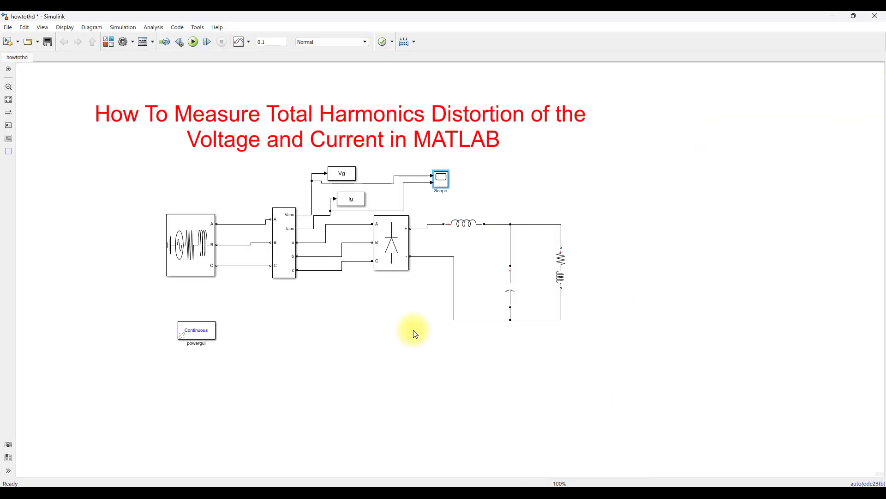
click(345, 175)
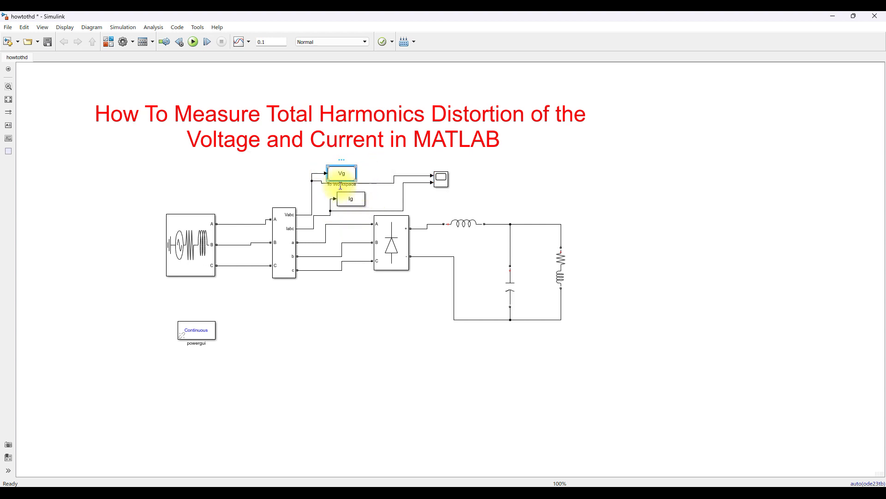
click(349, 198)
Step: Enable logging of the scope data to the workspace in Structure With Time format and rerun the simulation
double_click(442, 181)
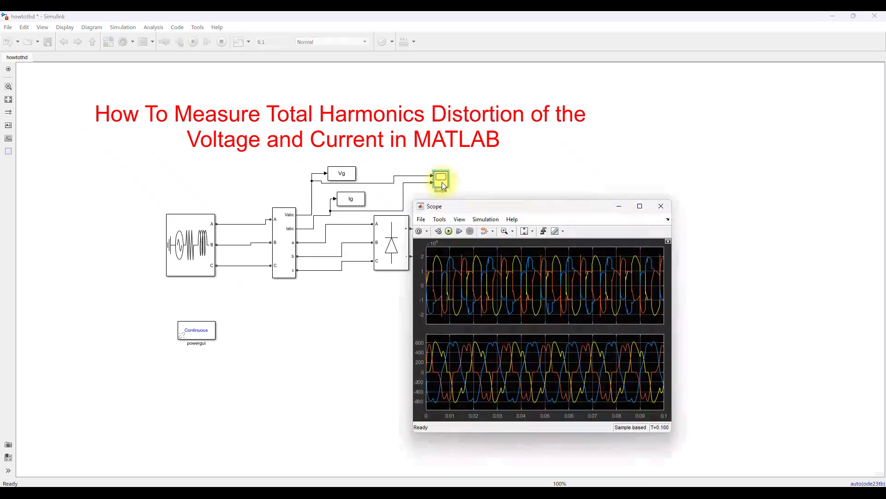
drag(465, 208, 328, 224)
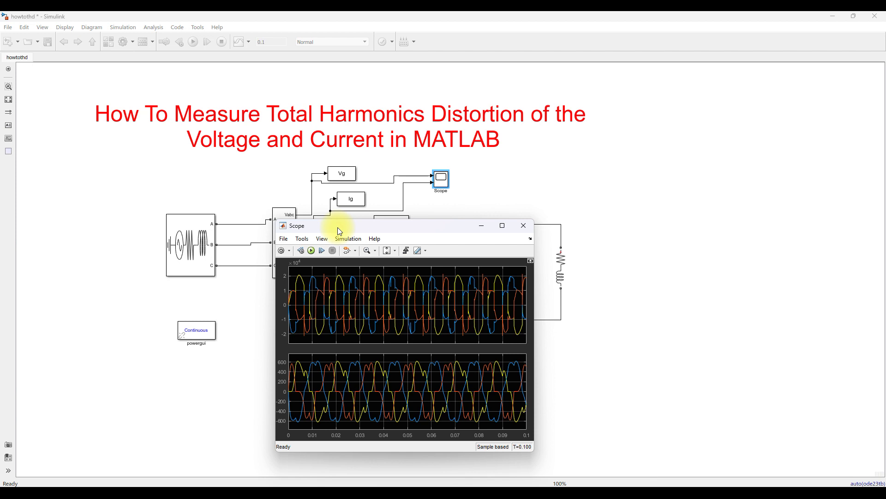
double_click(443, 182)
click(323, 241)
click(335, 260)
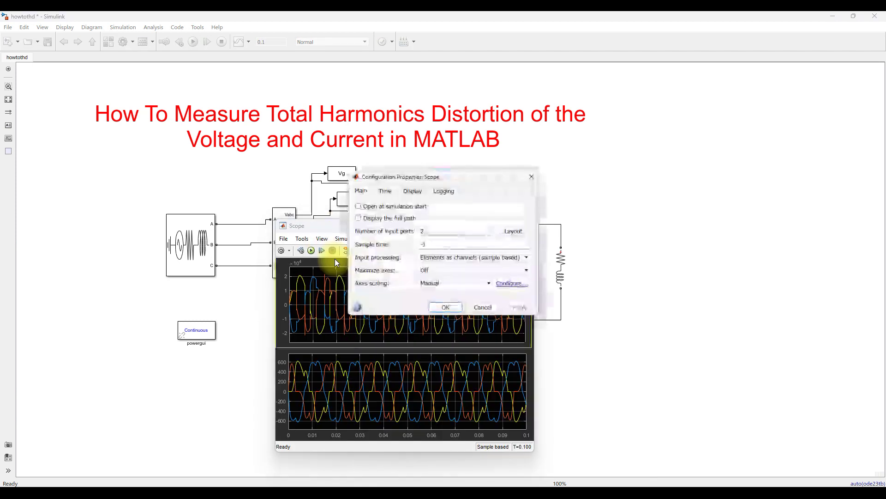
click(445, 192)
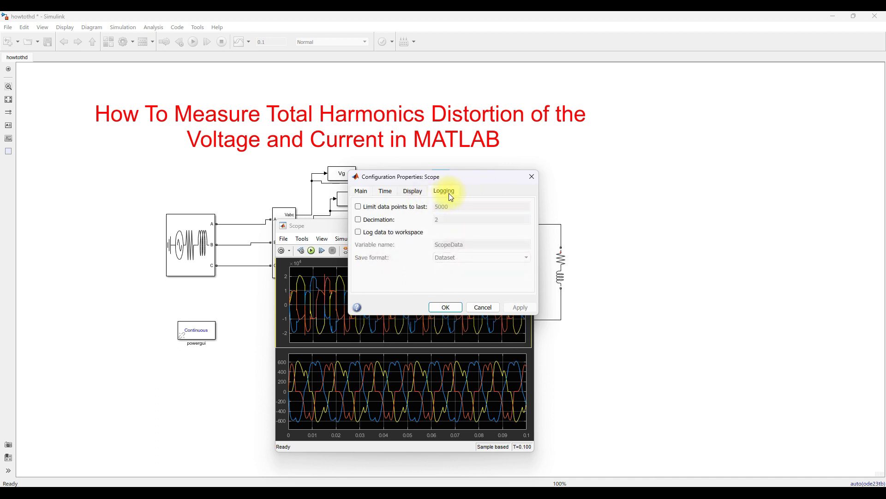
click(400, 232)
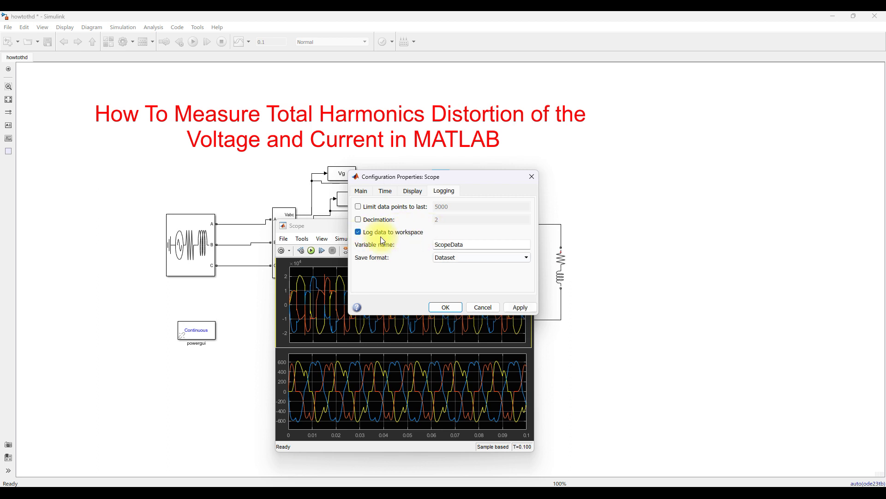
click(444, 257)
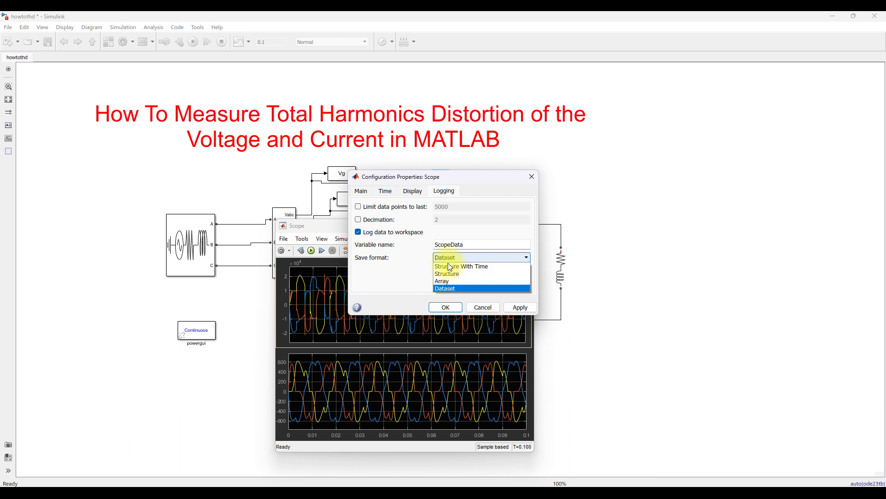
click(448, 267)
click(447, 308)
click(310, 250)
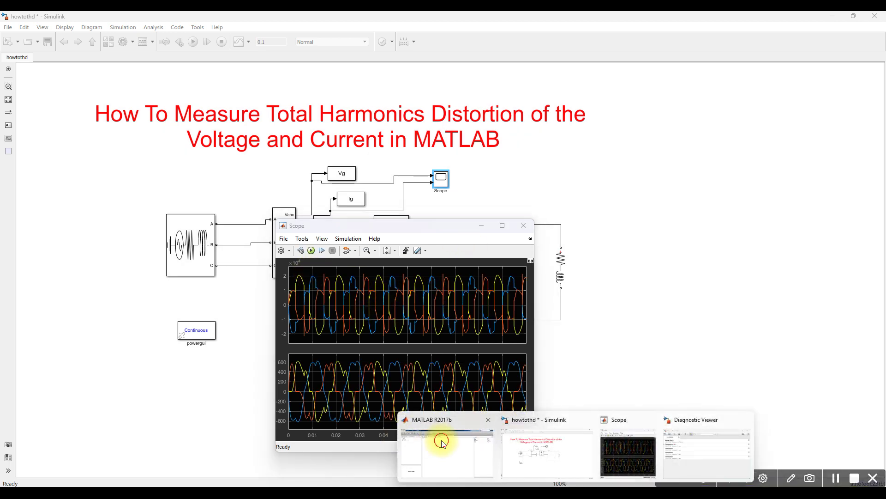
Step: Switch to MATLAB to check the ScopeData workspace variable, and review the scope's logging settings
click(439, 444)
click(728, 123)
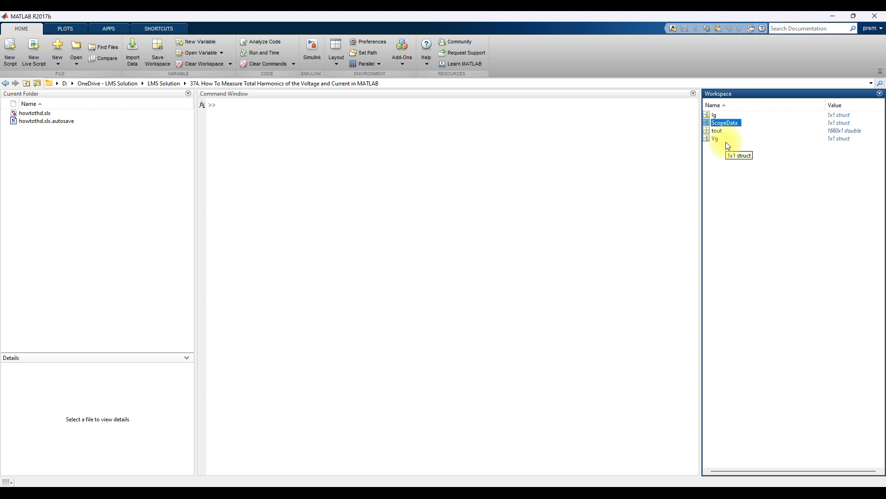
mouse_move(584, 480)
click(623, 444)
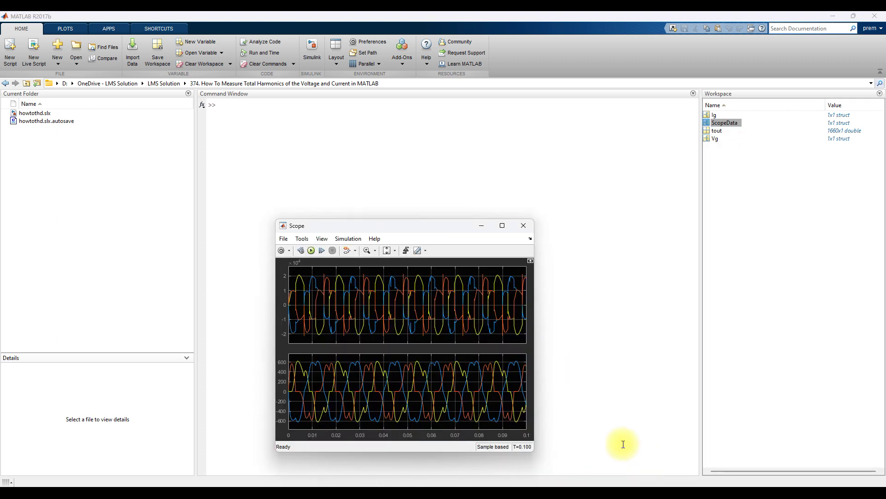
click(322, 240)
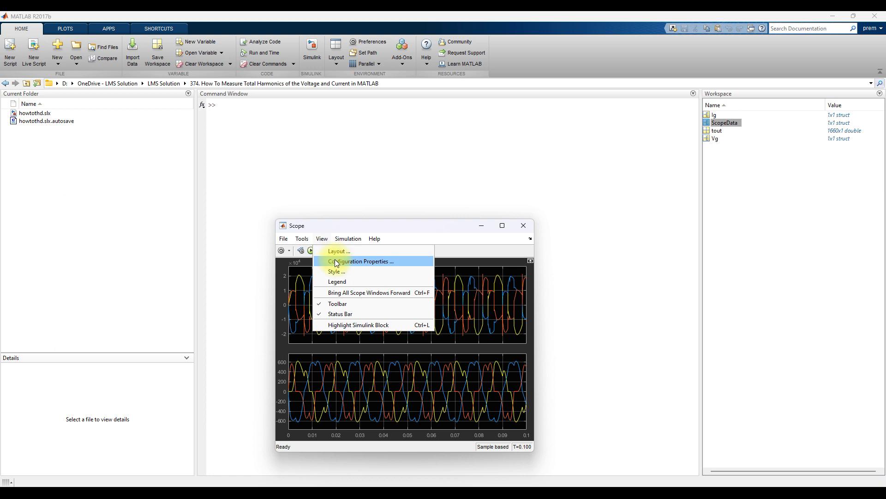
click(335, 259)
click(443, 199)
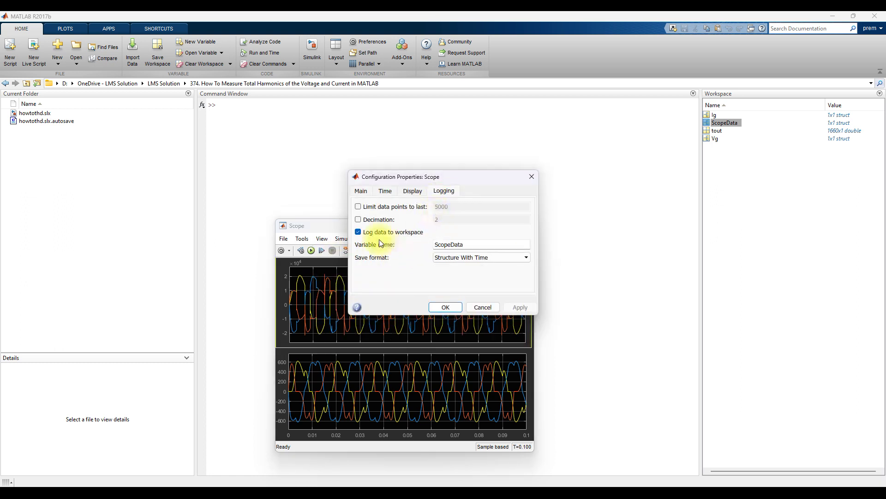
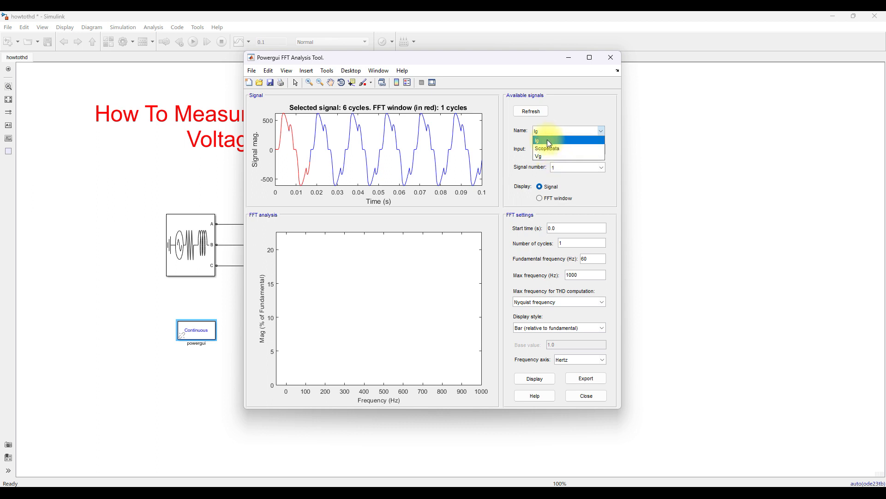
Step: Choose Ig with input 1 as the signal to analyze in the FFT Analysis Tool
click(547, 139)
click(556, 150)
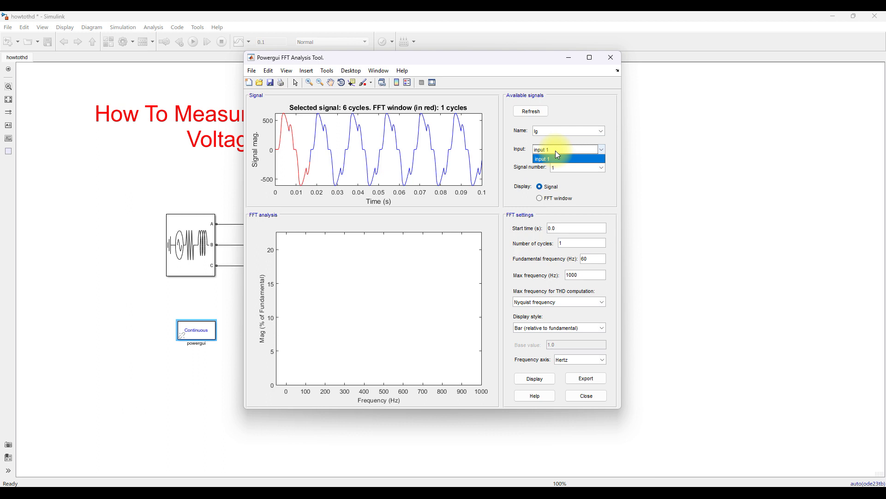
click(555, 150)
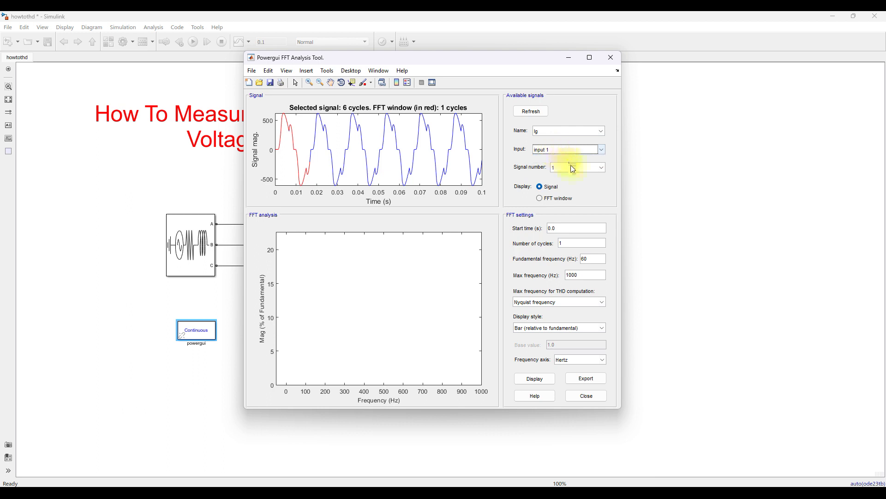
Step: Compare the current waveforms of signal numbers 1, 2 and 3, and leave signal number 3 selected
click(572, 168)
click(556, 184)
click(561, 170)
click(565, 192)
click(563, 168)
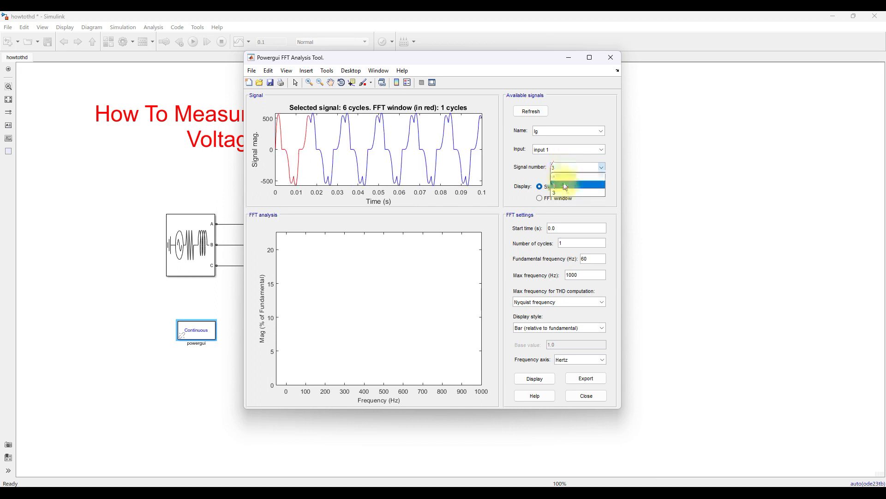
click(565, 178)
click(564, 168)
click(560, 184)
click(564, 168)
click(563, 171)
click(563, 170)
click(563, 184)
click(564, 174)
click(564, 188)
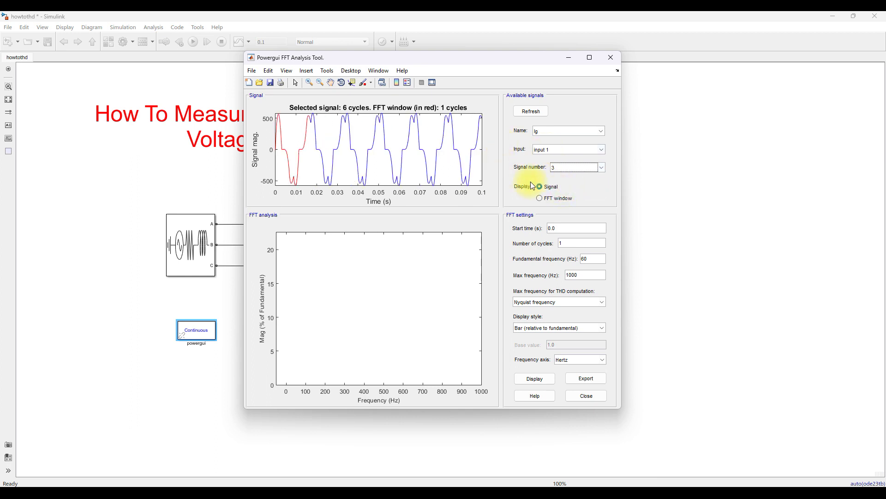
Step: Set the FFT start time to 0.016 s for the one-cycle analysis window
click(565, 243)
drag(565, 243, 535, 240)
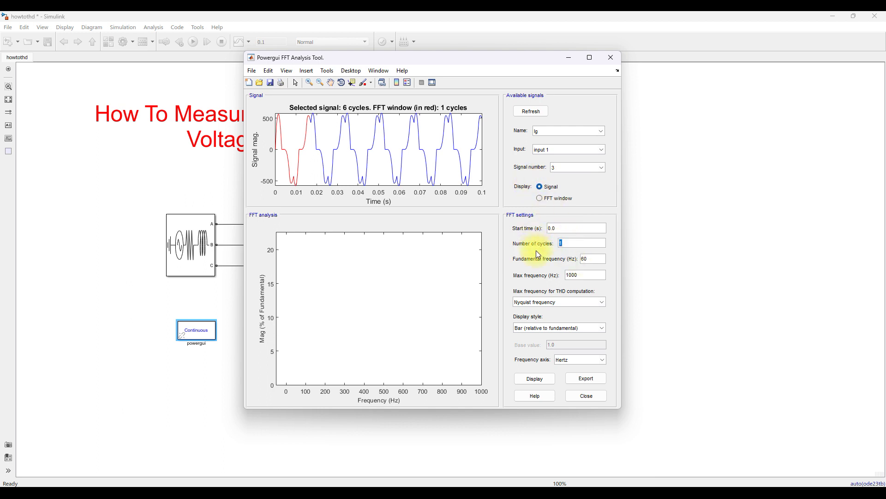
click(552, 228)
drag(556, 228, 537, 229)
text(0.)
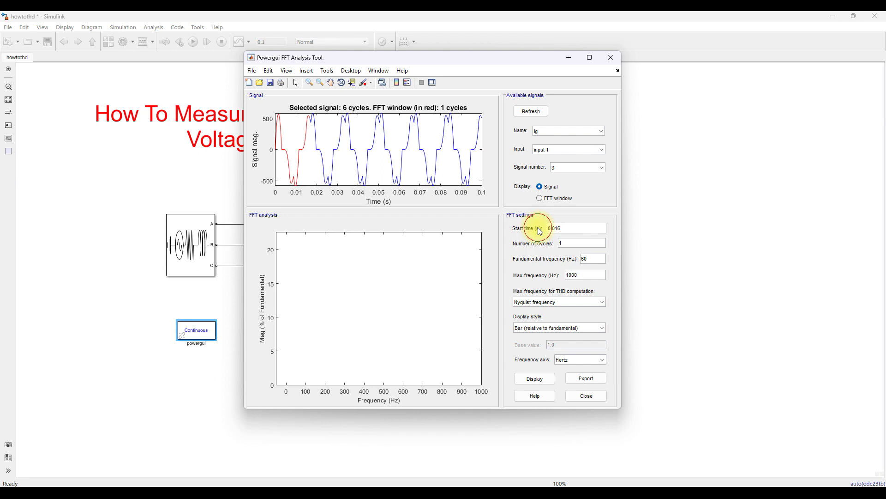
click(575, 243)
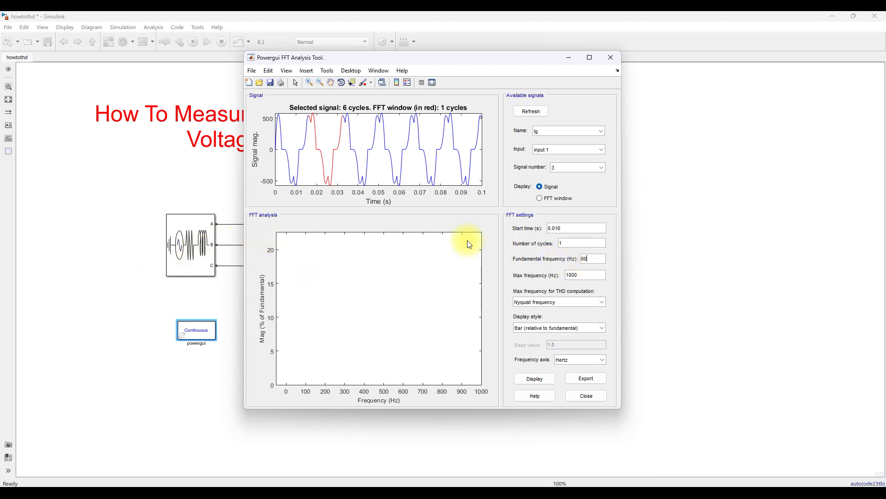
Step: Set the FFT maximum frequency to 2500 Hz and the THD computation limit to Same as Max frequency
click(589, 275)
drag(591, 275, 552, 271)
click(557, 304)
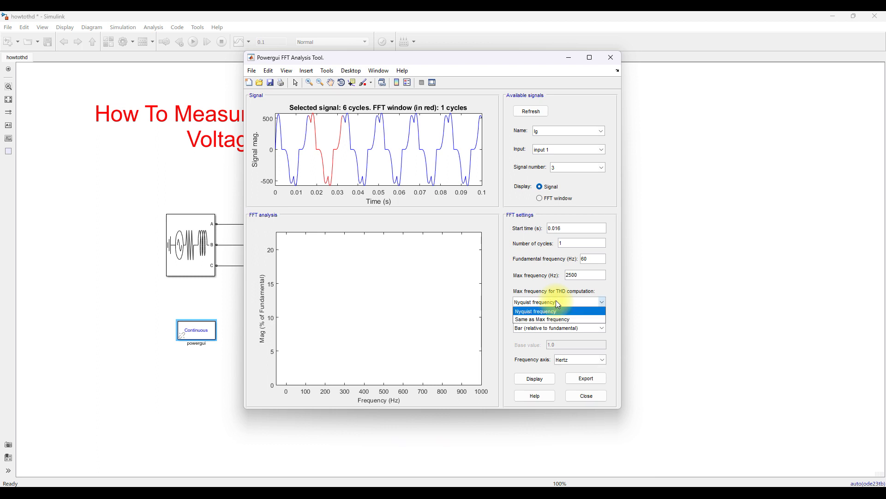
click(541, 319)
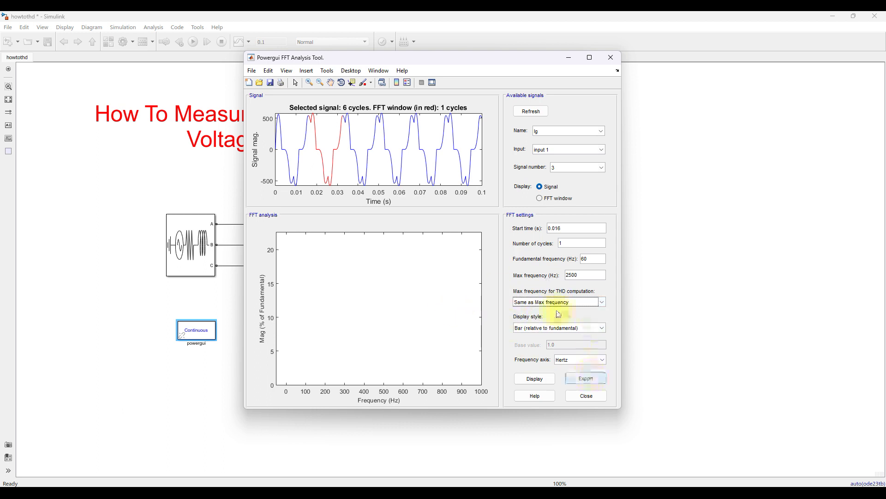
Step: Keep the frequency axis in Hertz and display the FFT spectrum of Ig signal number 3
click(566, 361)
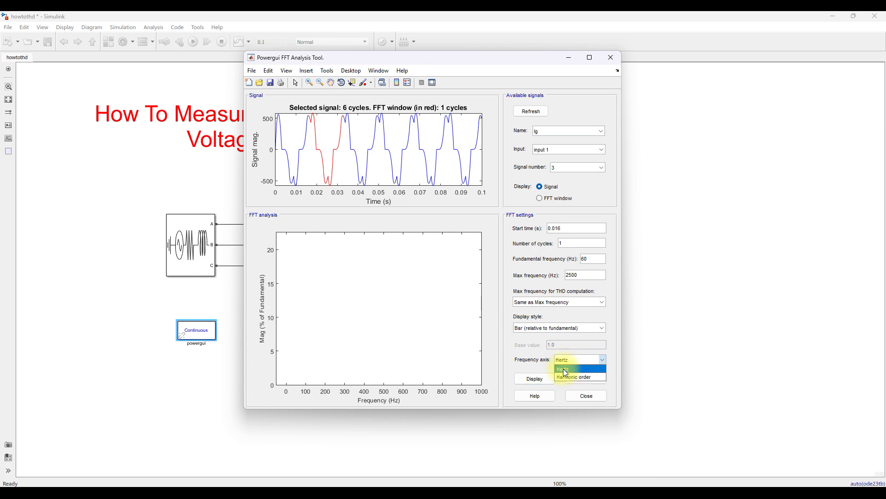
click(566, 369)
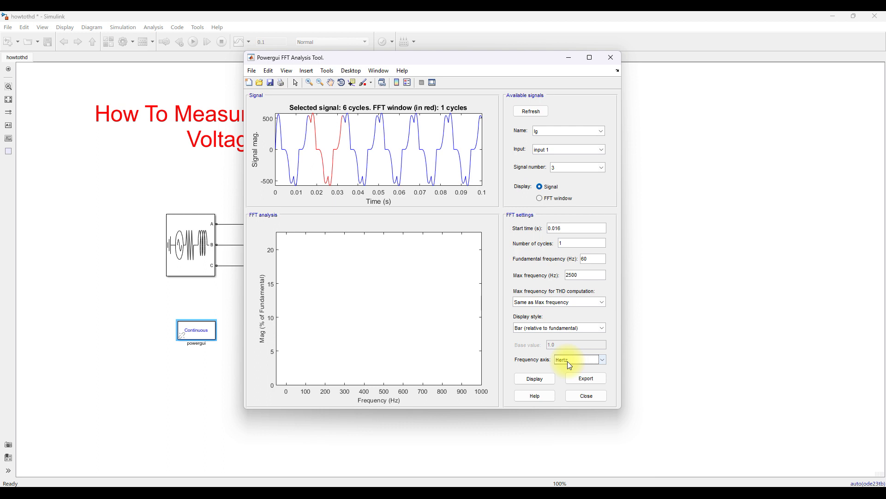
click(534, 378)
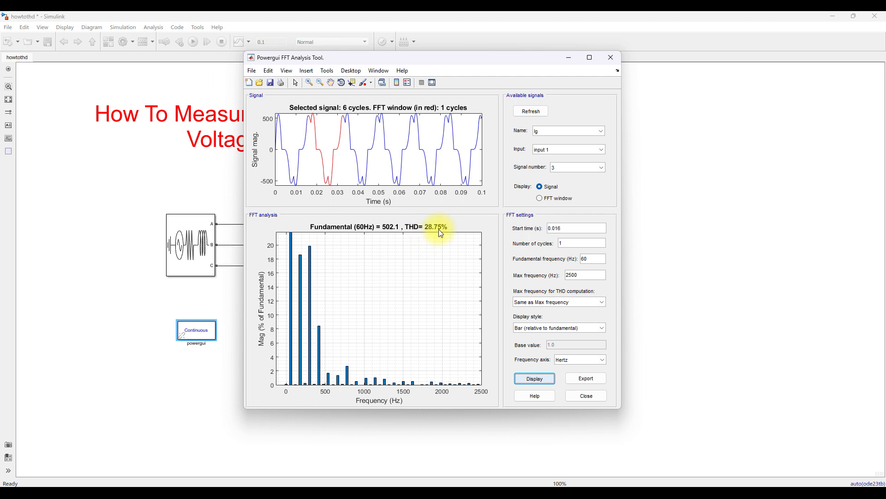
Step: Display the FFT spectrum and THD of Ig for signal number 1 and for signal number 2
click(567, 172)
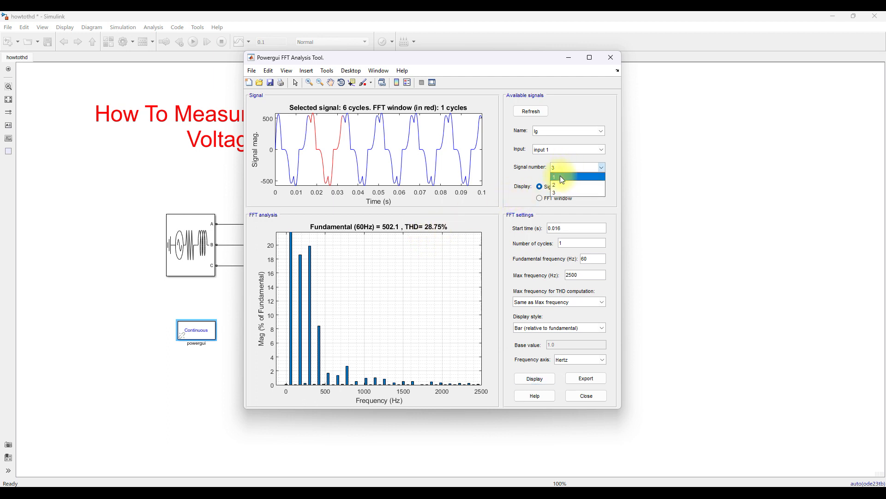
click(562, 178)
click(539, 375)
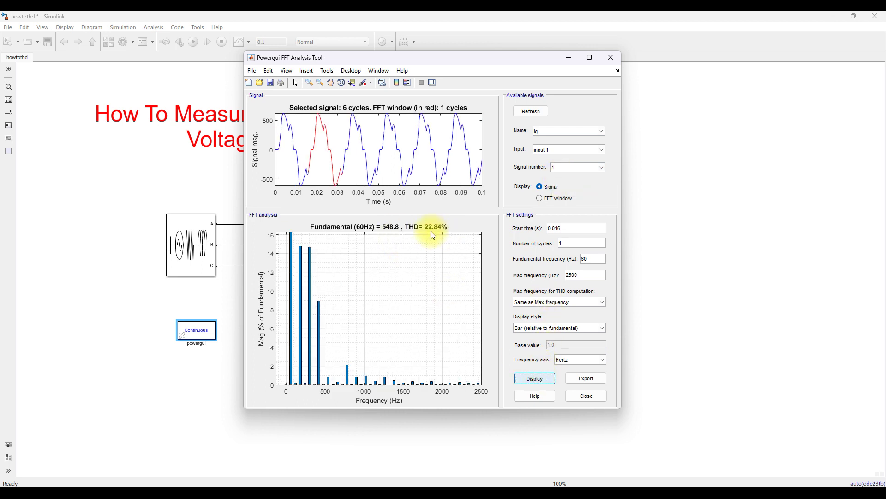
click(568, 168)
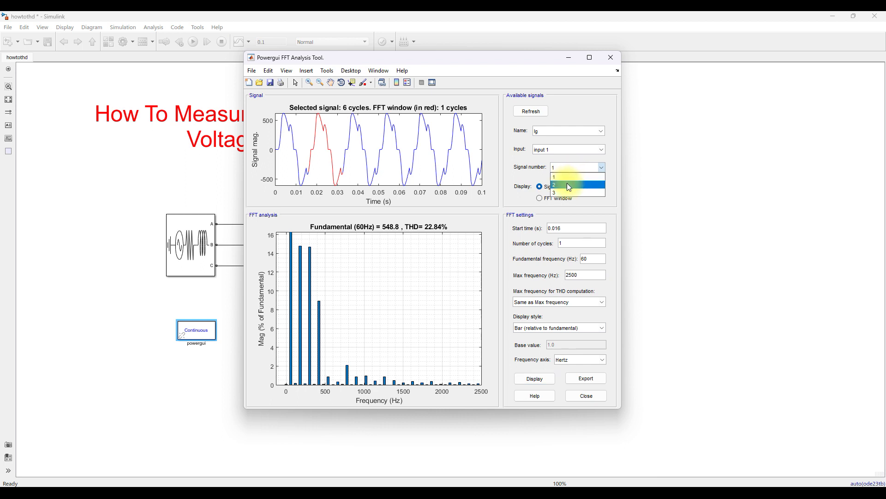
click(567, 182)
click(544, 377)
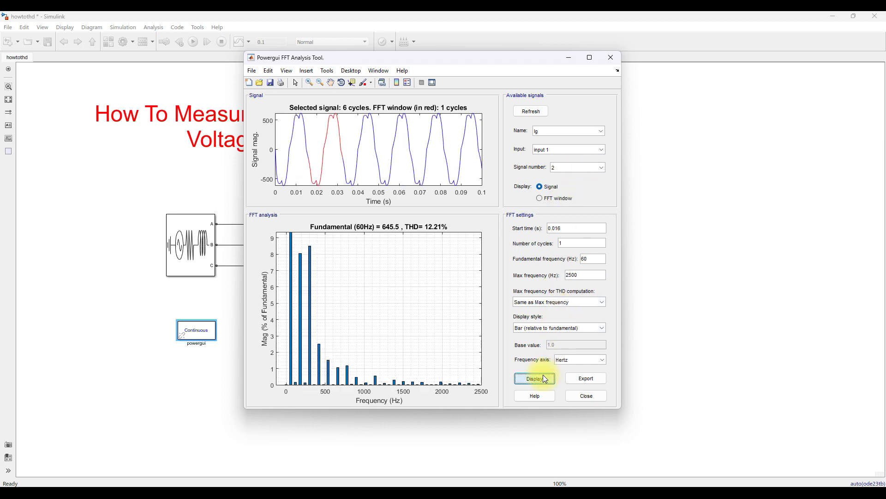
Step: Return to Ig signal number 3 and display its FFT spectrum again
click(561, 167)
click(561, 193)
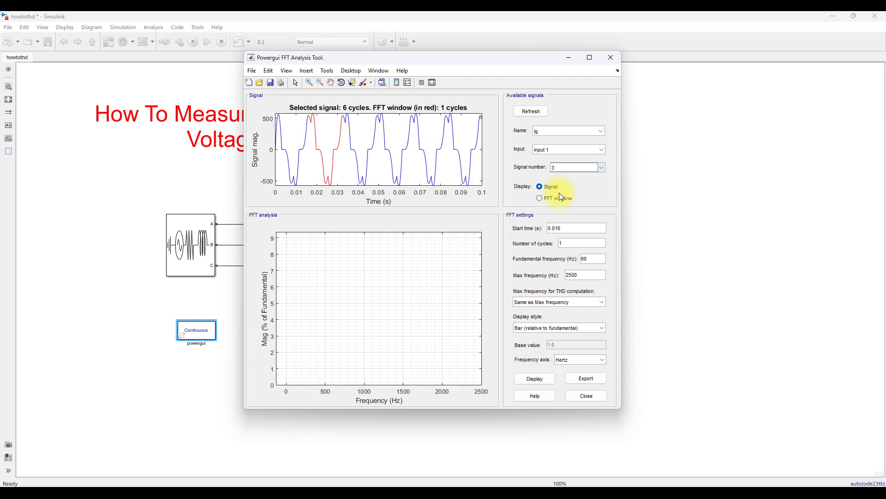
click(528, 375)
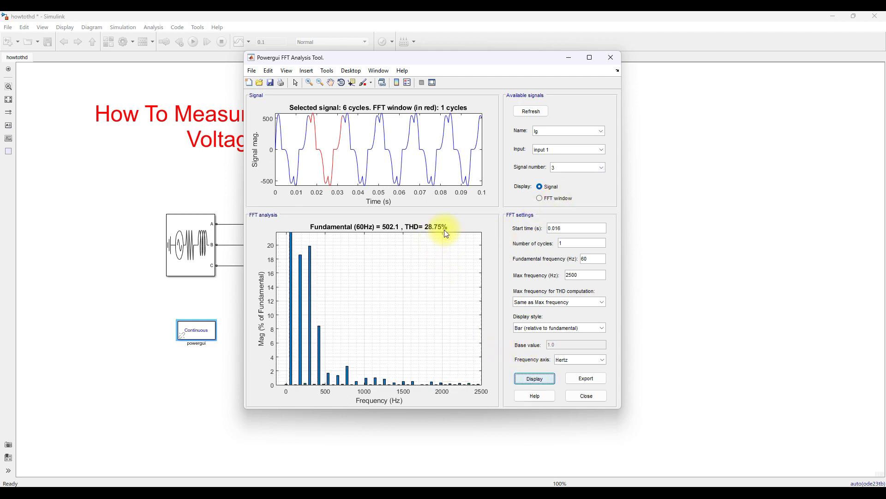
Step: Set the frequency axis to Harmonic order and redisplay the Ig spectrum
click(578, 360)
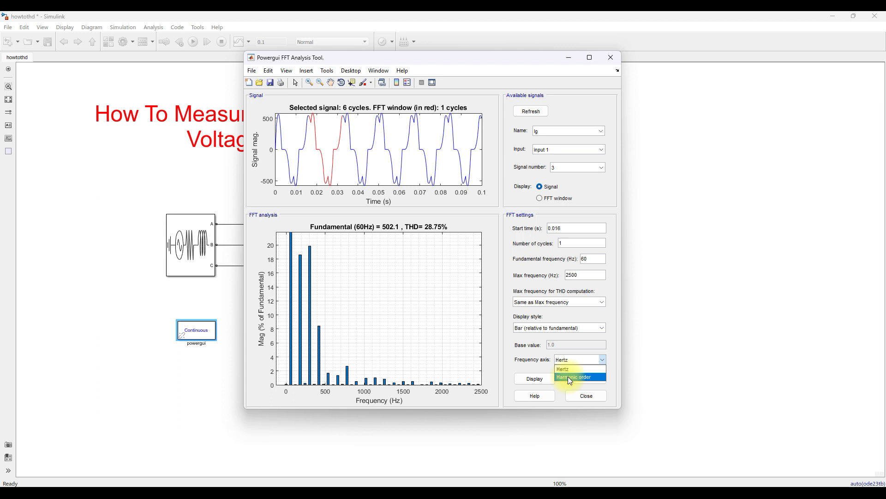
click(571, 377)
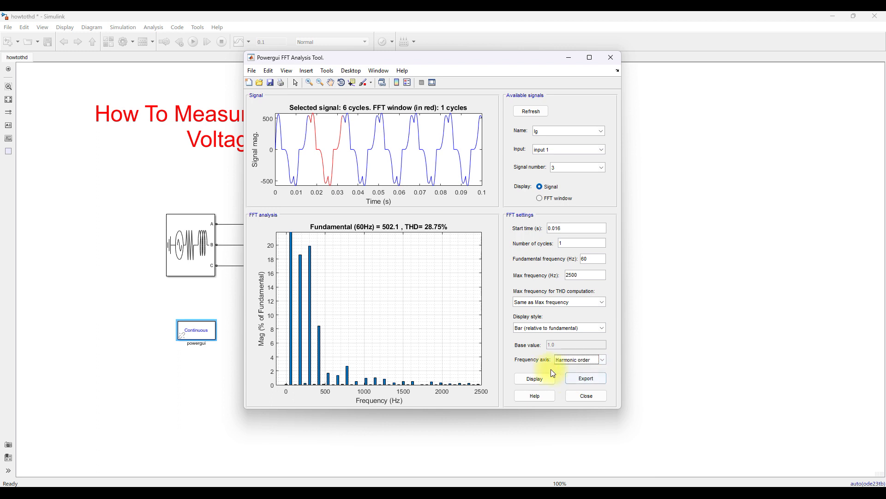
click(542, 379)
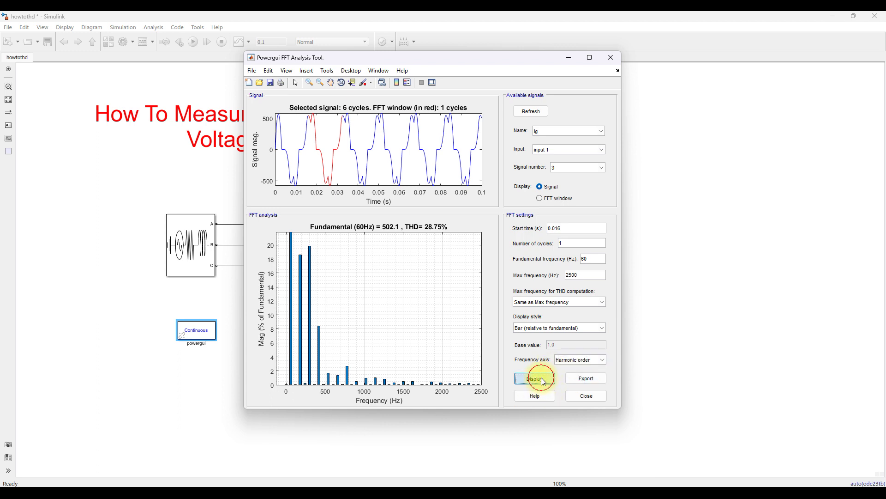
click(539, 375)
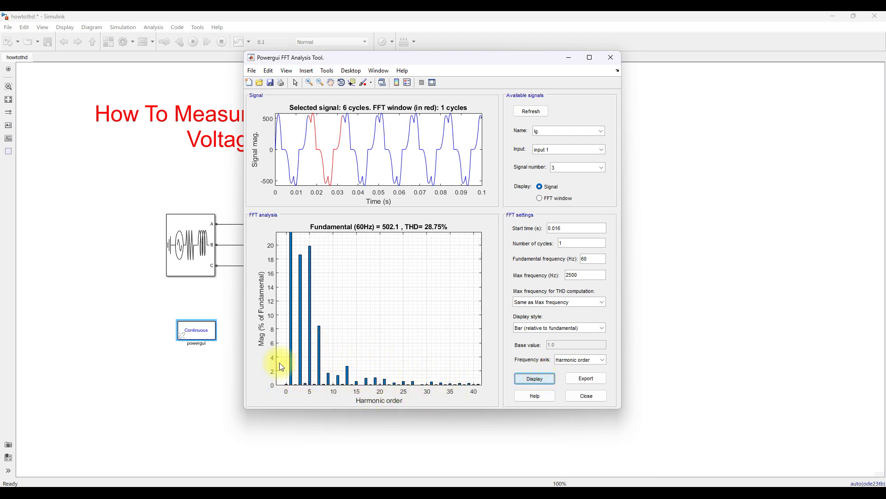
Step: Compare the Ig spectrum in Hertz and in Harmonic order, leaving the frequency axis on Harmonic order
click(571, 360)
click(571, 369)
click(535, 378)
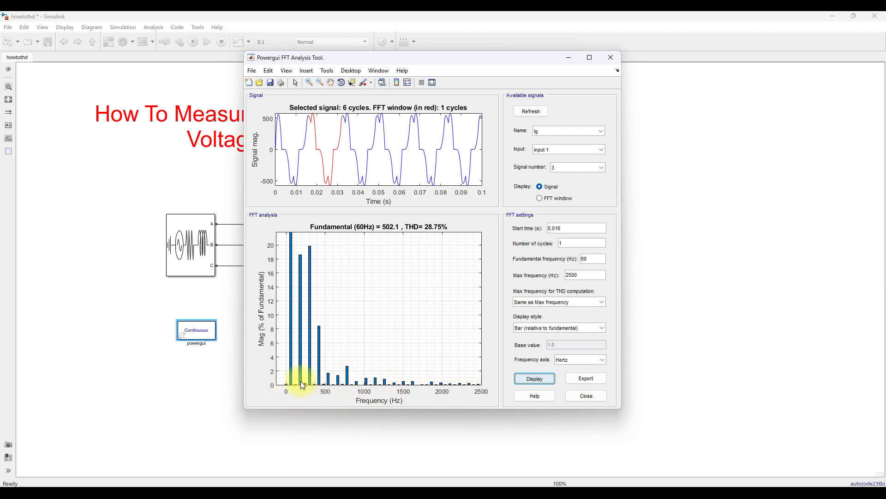
click(568, 359)
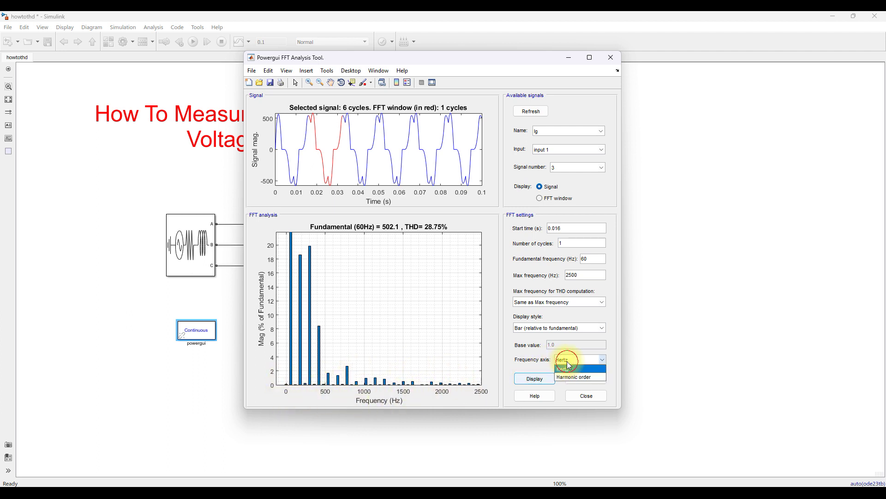
click(567, 378)
click(534, 378)
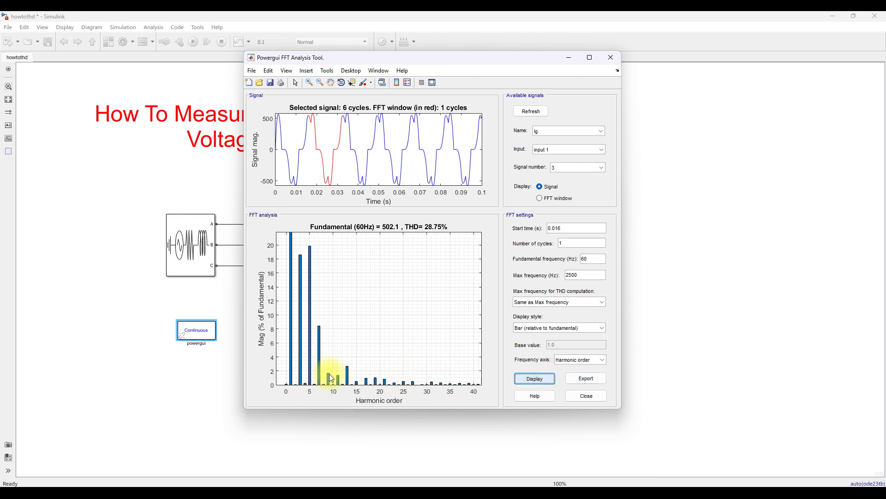
Step: Choose Vg as the signal to analyze and display the FFT spectrum of its signal number 1
click(552, 128)
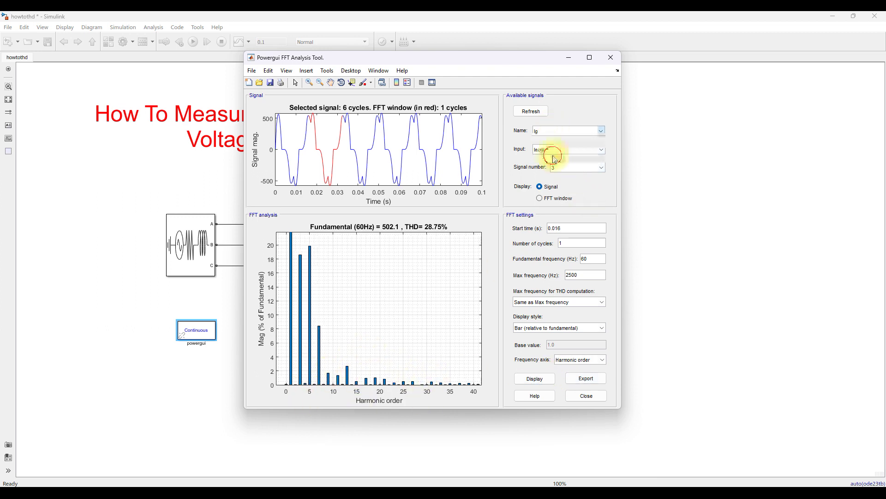
click(553, 157)
click(537, 379)
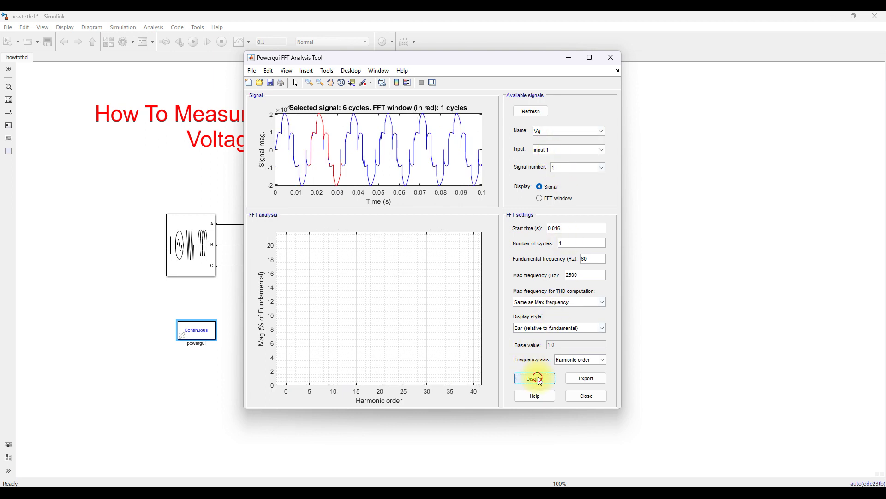
Step: Select signal number 2 of Vg and display its FFT spectrum
click(552, 131)
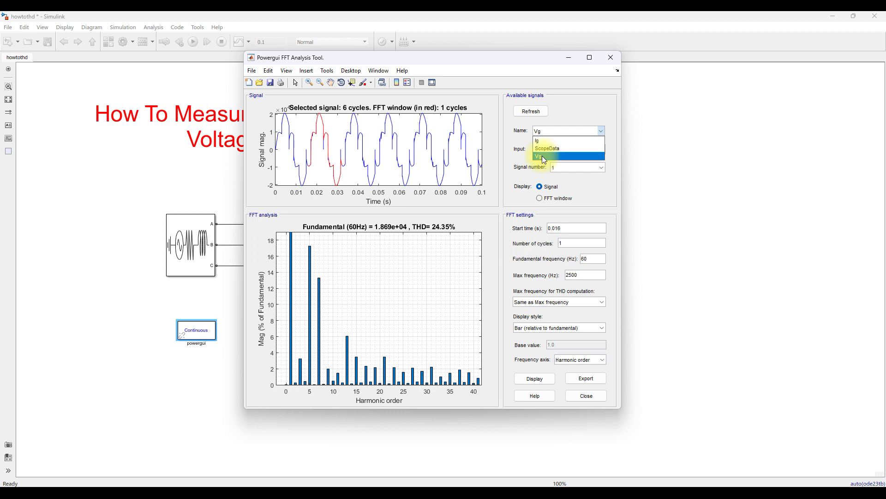
click(542, 156)
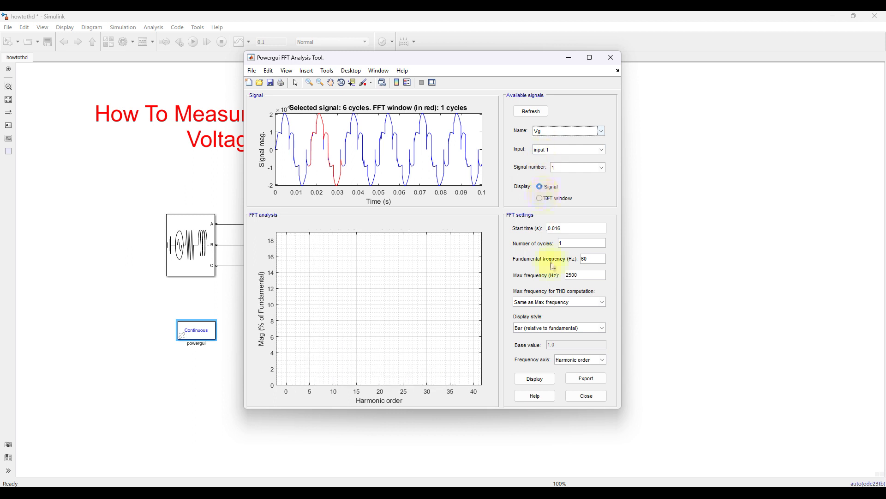
click(566, 170)
click(560, 190)
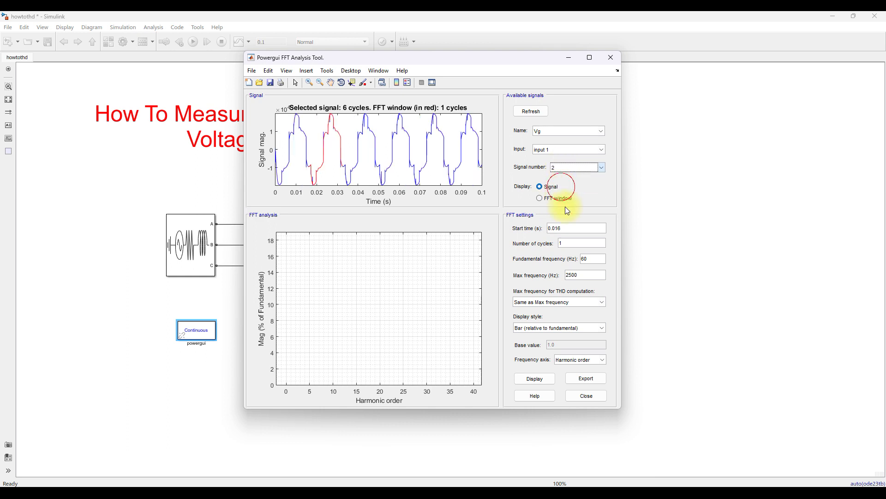
click(548, 380)
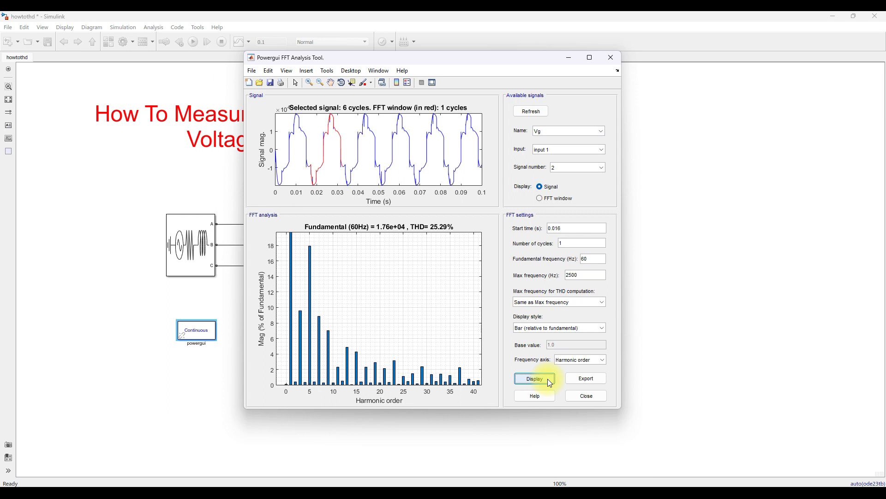
Step: Choose ScopeData with input 2 as the signal to analyze
click(564, 149)
click(549, 131)
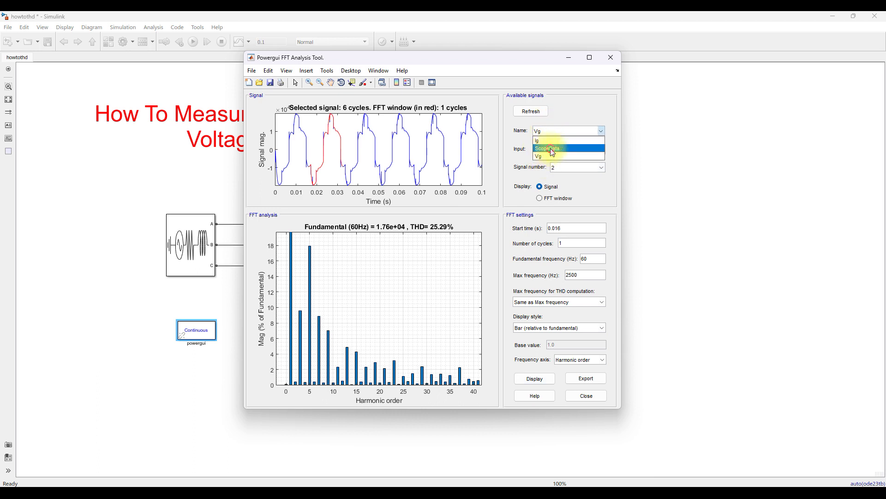
click(548, 148)
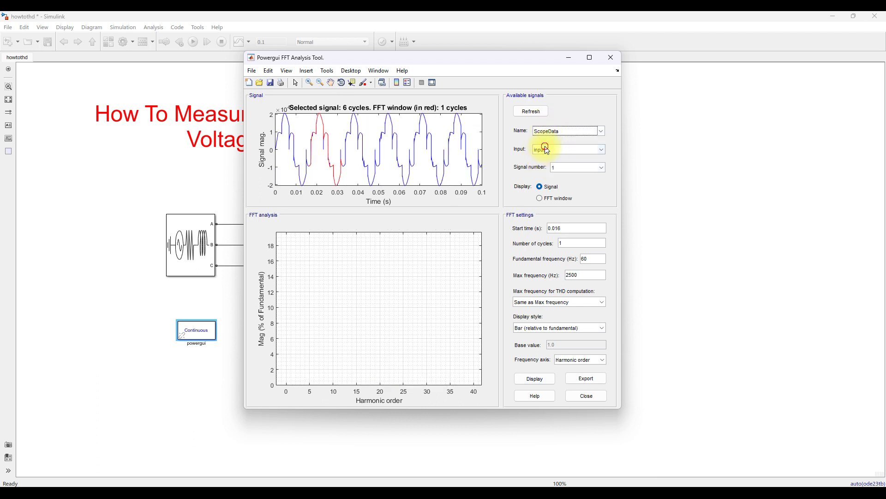
click(546, 148)
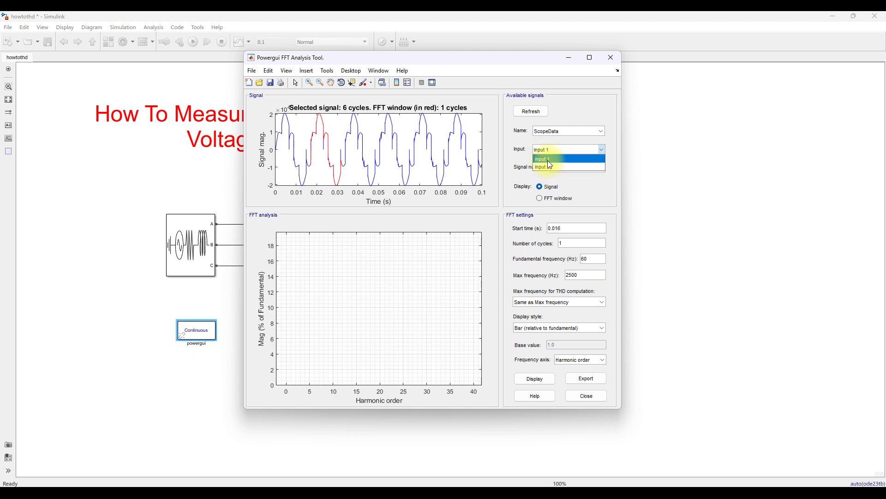
click(550, 166)
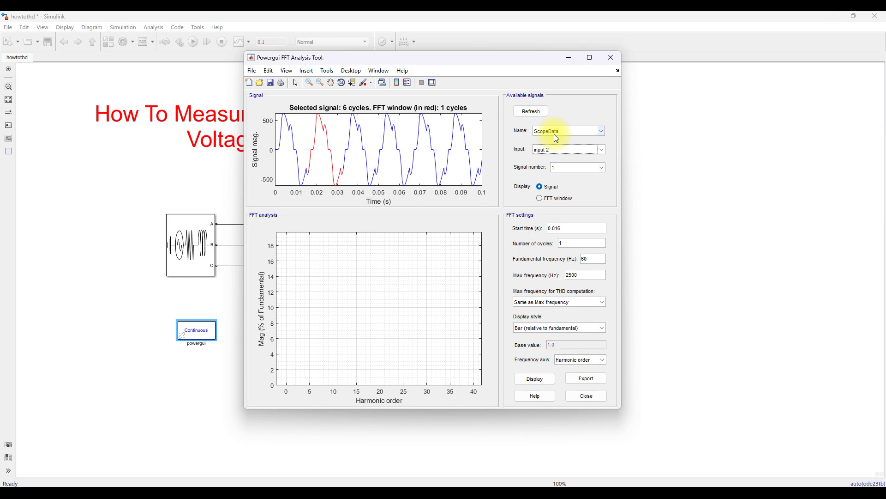
Step: Move the FFT Analysis Tool window aside and examine the Vg, Ig and Scope blocks that supply the available signals
drag(394, 61, 626, 57)
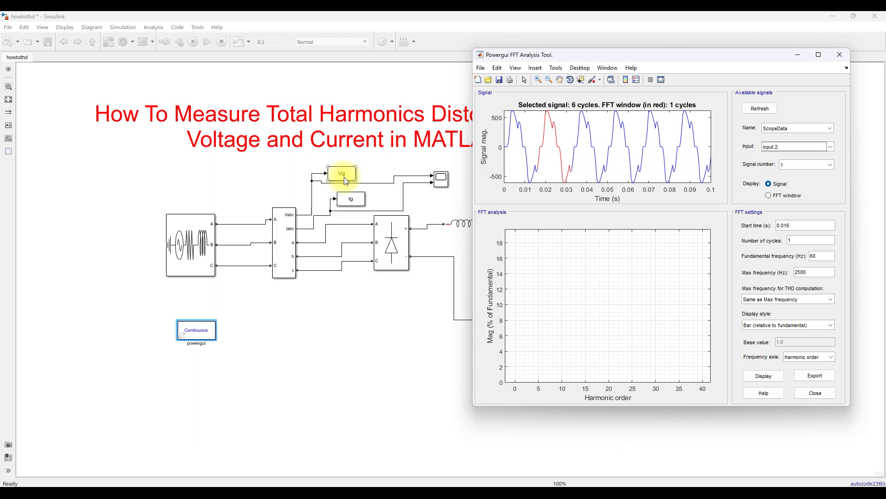
click(352, 199)
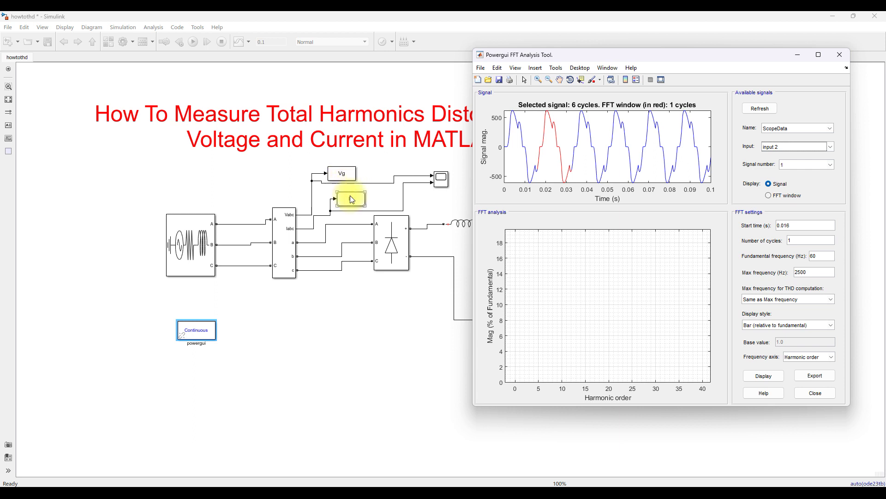
click(441, 179)
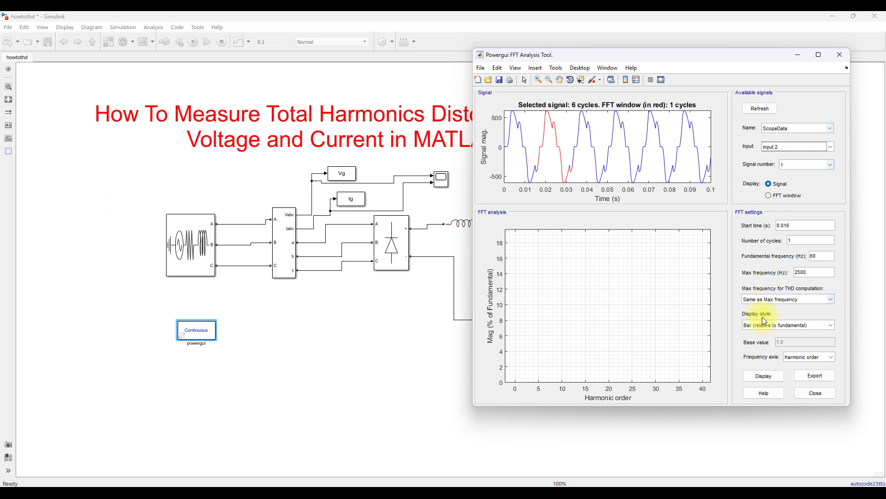
Step: Display the FFT spectrum of ScopeData input 2, signal number 1, and reposition the FFT Analysis Tool window slightly
click(775, 379)
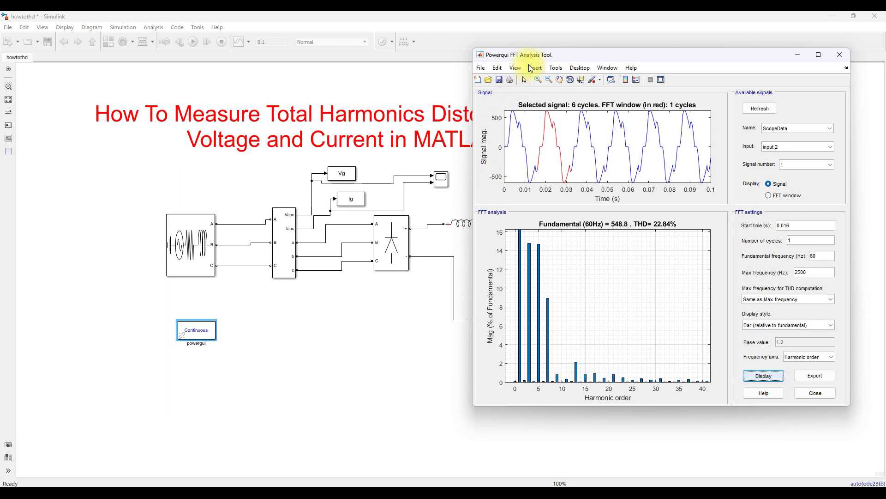
drag(527, 56, 520, 82)
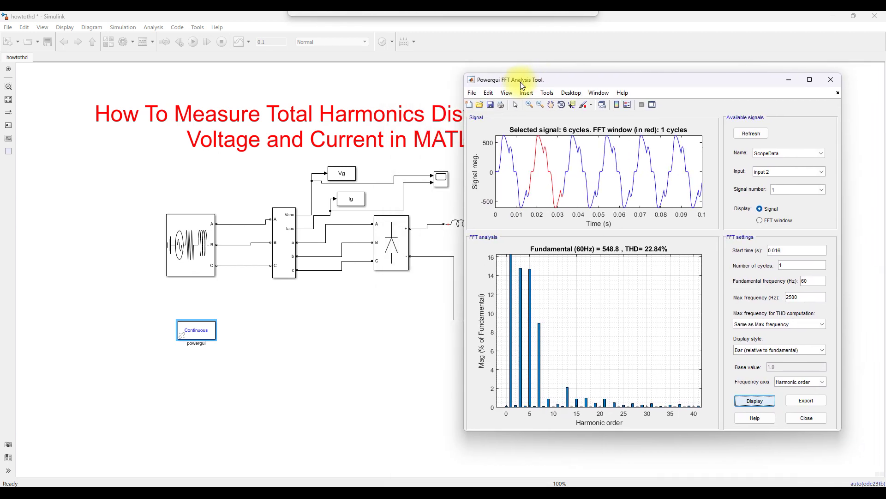